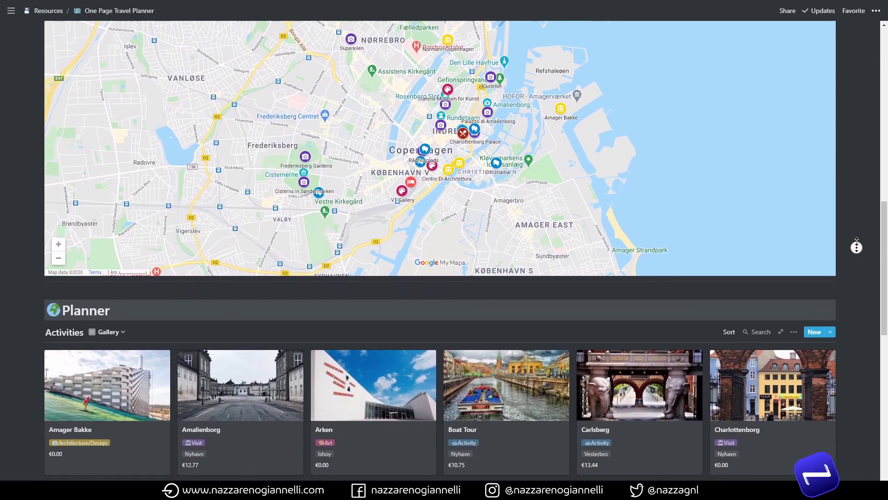
Scroll past the map through each Copenhagen activity card down to the Happy Traveling footer.
scroll(857, 240, "down", 2)
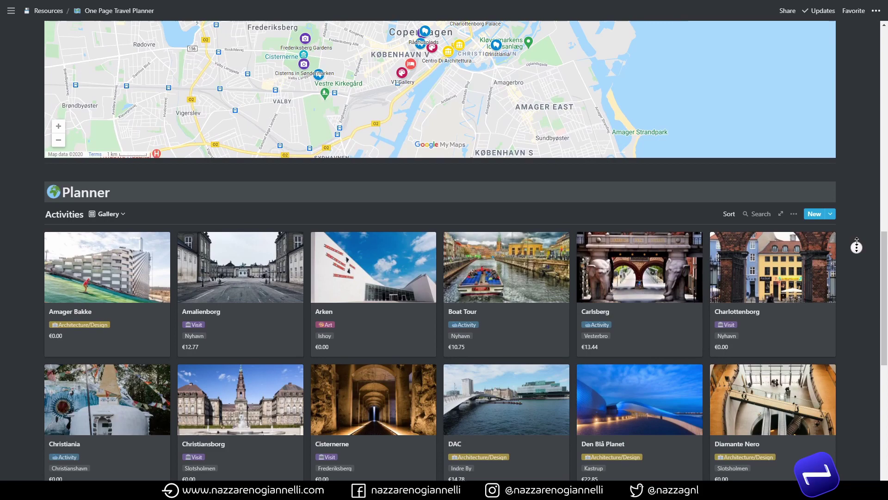
scroll(857, 245, "down", 4)
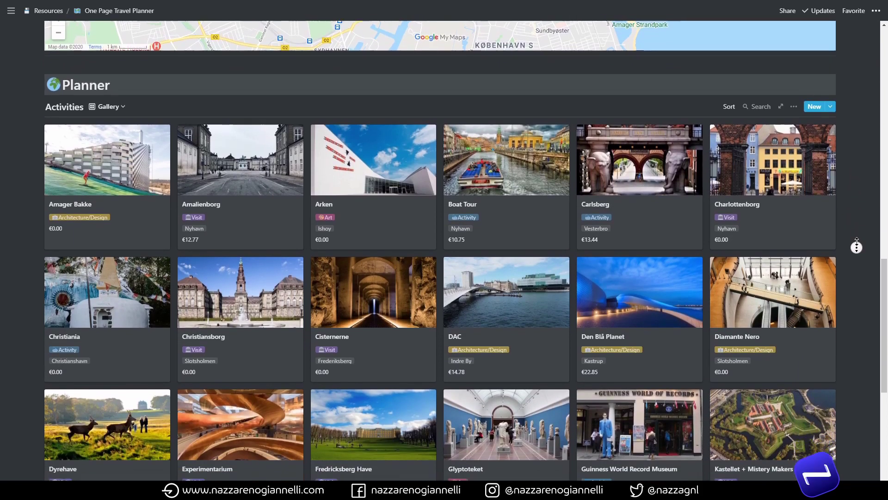
scroll(857, 245, "down", 4)
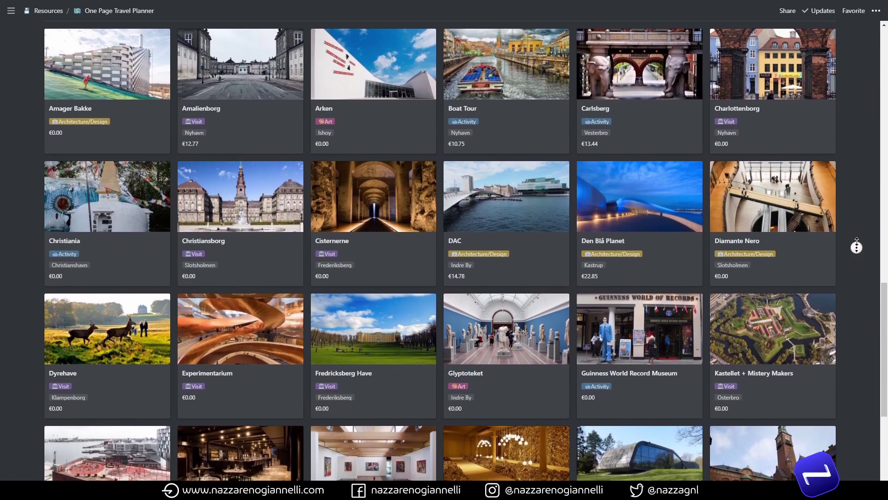
scroll(857, 245, "down", 4)
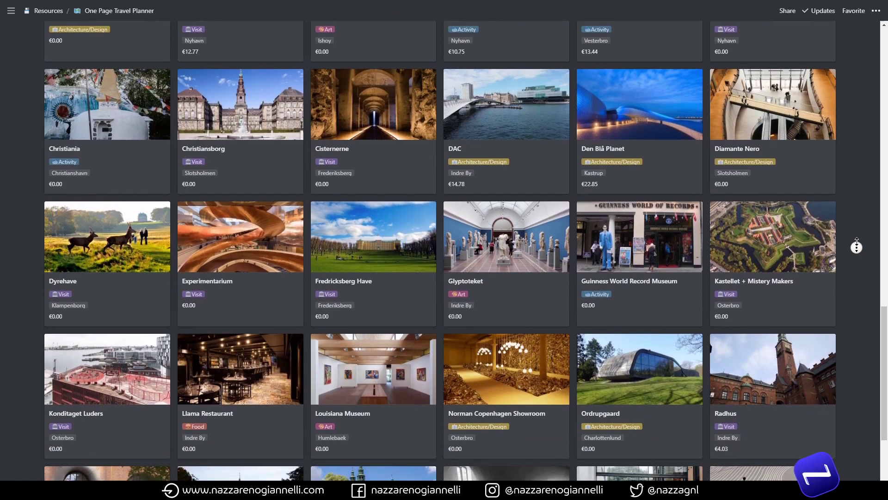
scroll(857, 245, "down", 4)
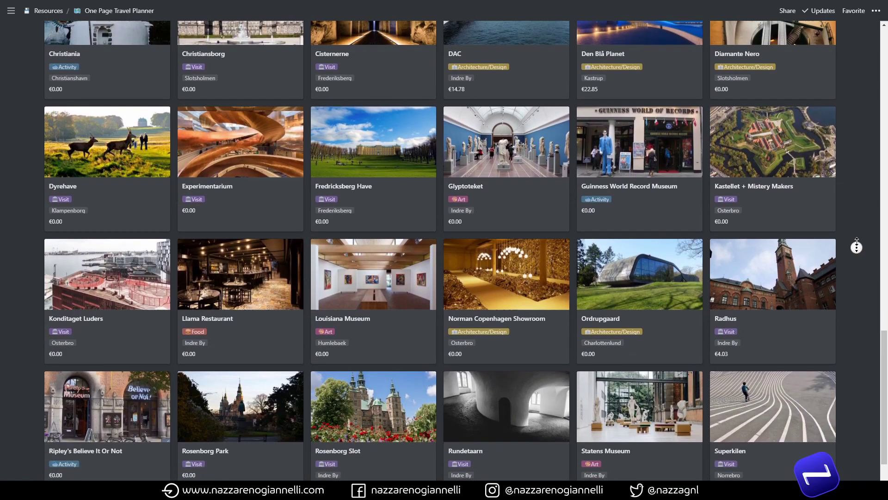
scroll(857, 246, "down", 4)
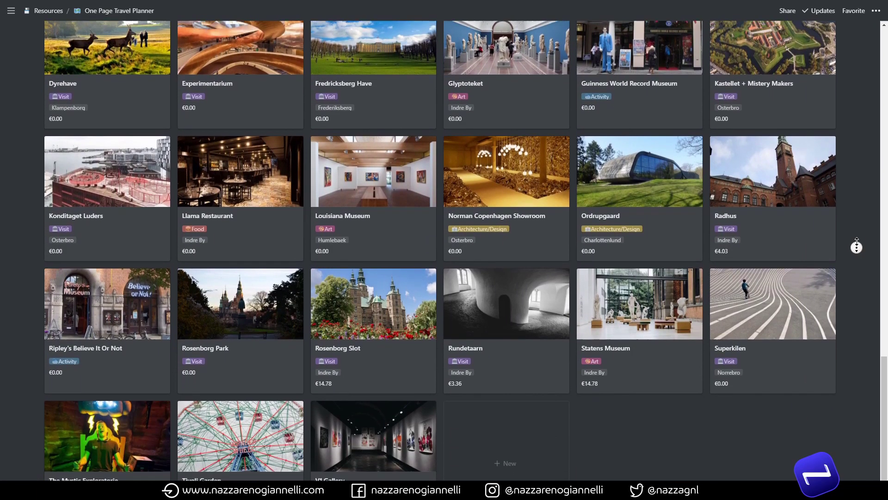
scroll(857, 245, "down", 5)
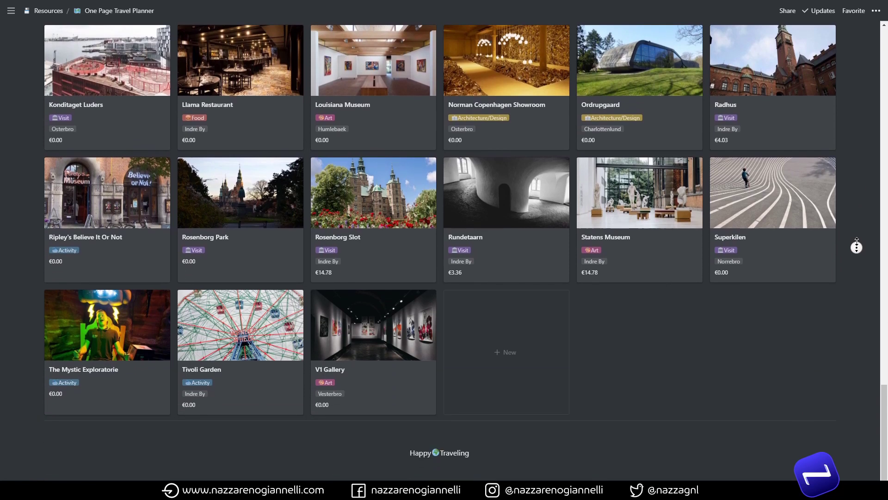
scroll(857, 247, "down", 2)
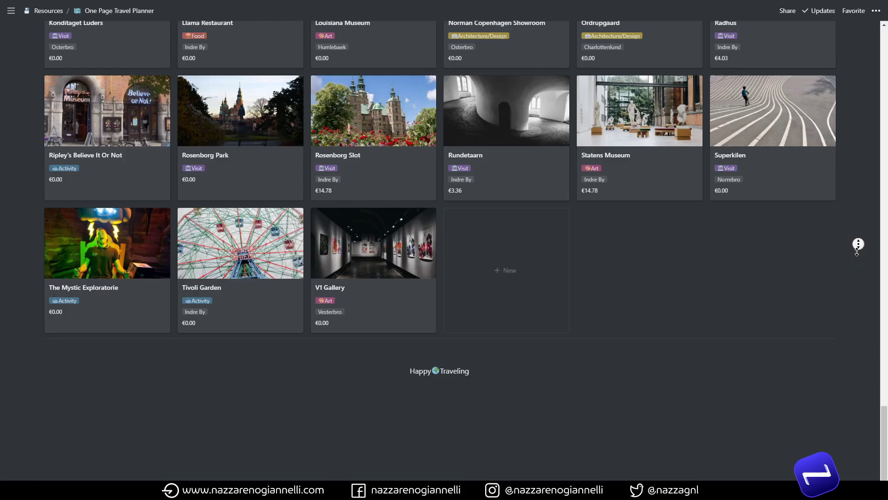
Scroll back up to the title and the BLQ > CPH / CPH > BLQ flights.
scroll(857, 251, "up", 3)
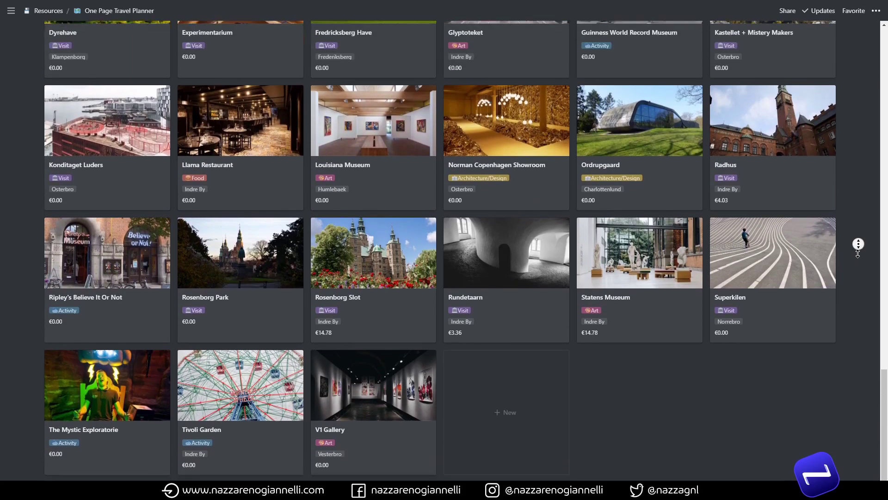
scroll(858, 252, "up", 3)
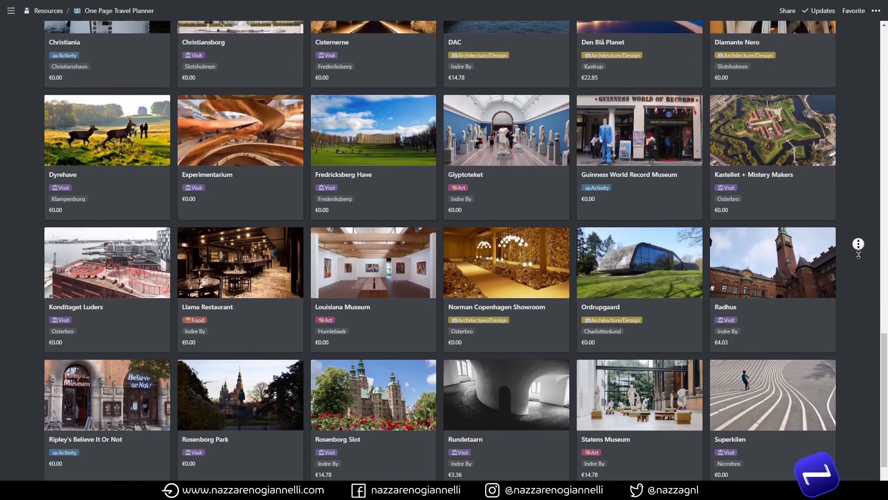
scroll(858, 252, "up", 3)
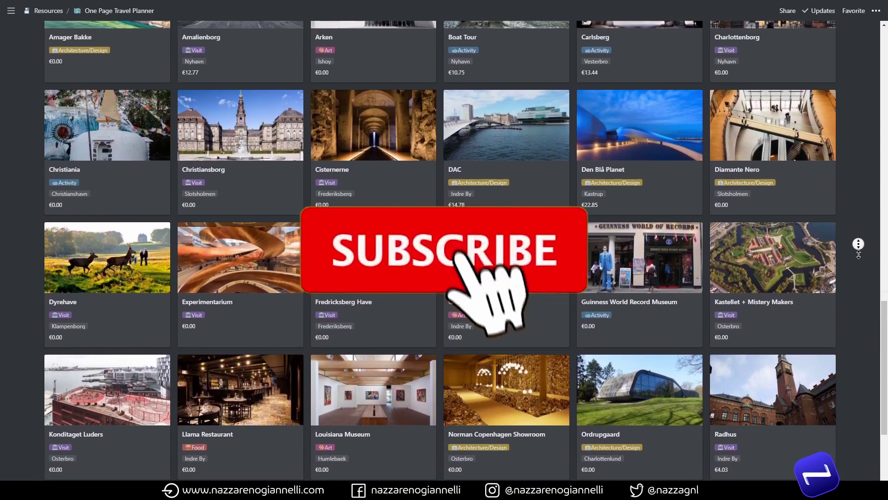
scroll(859, 254, "up", 3)
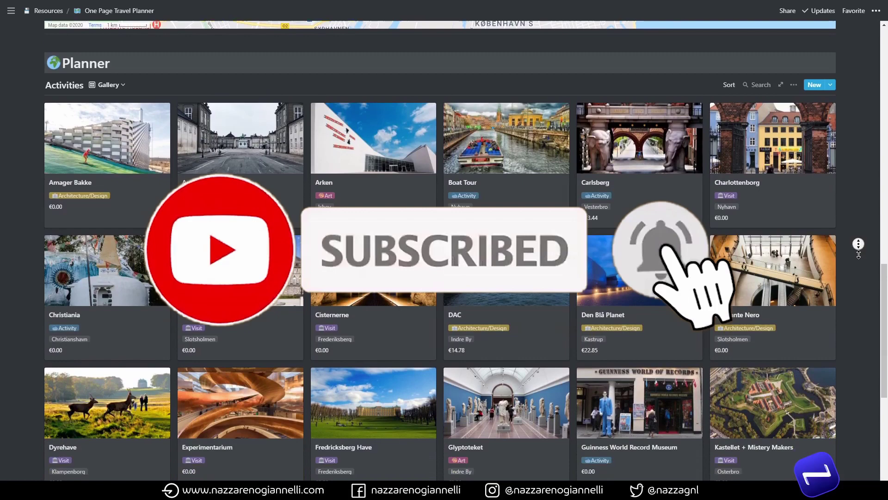
scroll(859, 254, "up", 4)
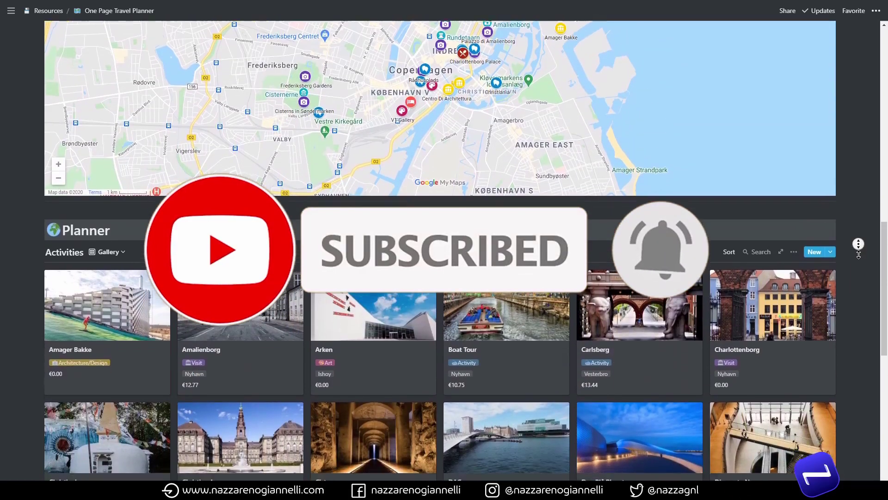
scroll(858, 254, "up", 5)
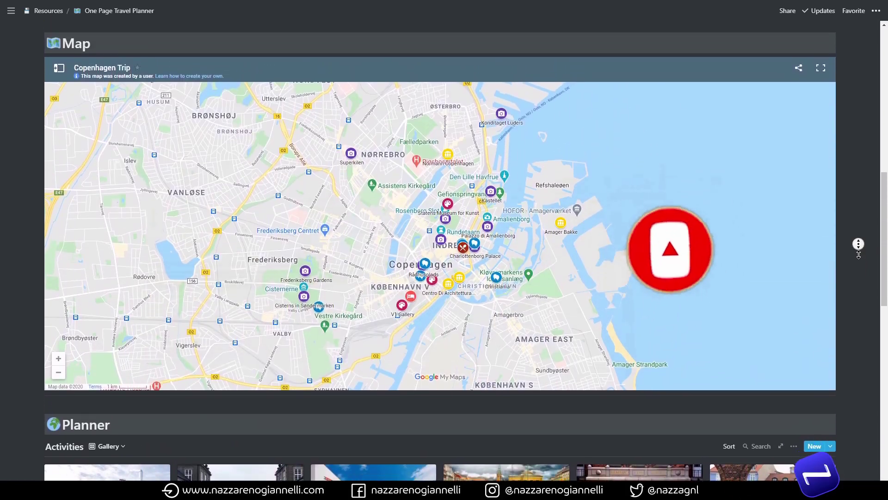
scroll(859, 254, "up", 3)
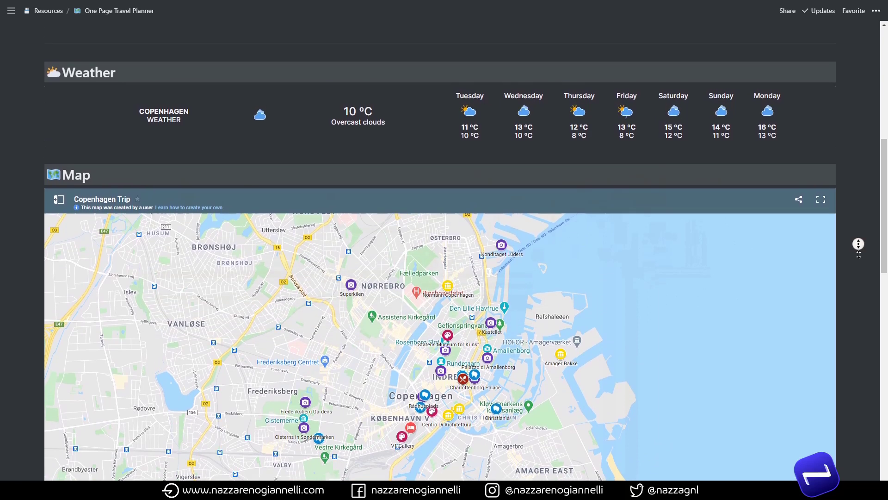
scroll(858, 254, "up", 3)
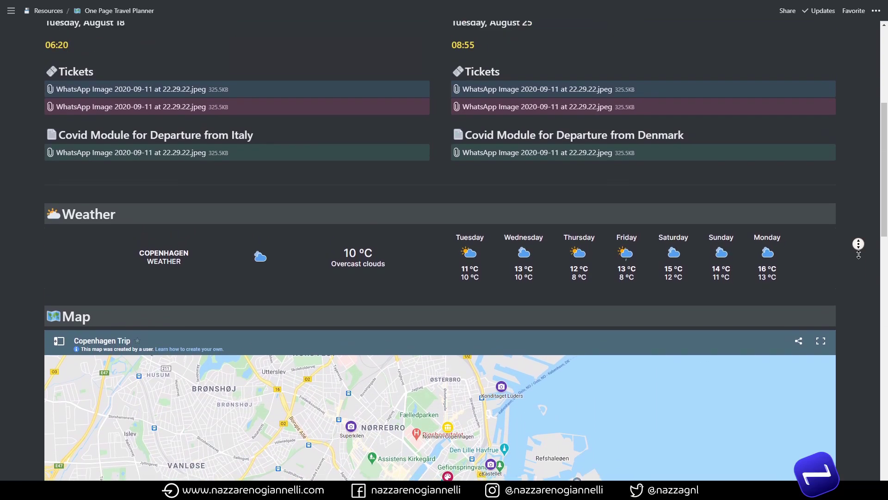
scroll(858, 254, "up", 3)
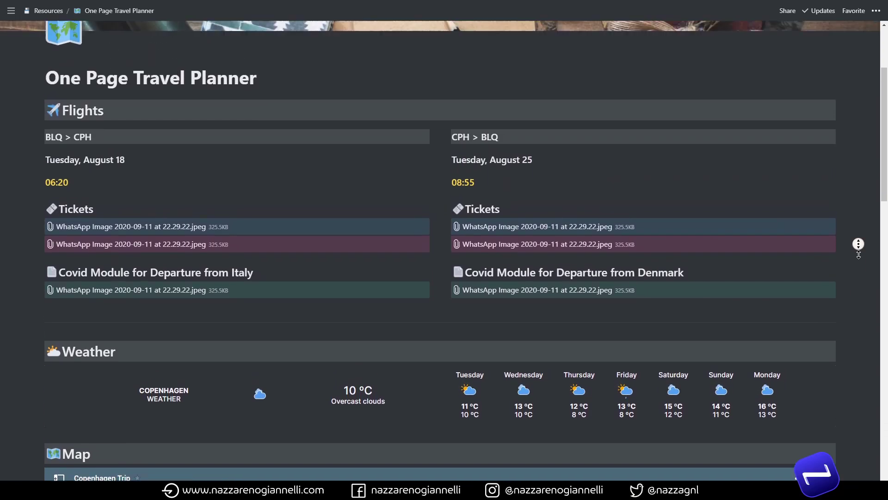
scroll(858, 253, "up", 3)
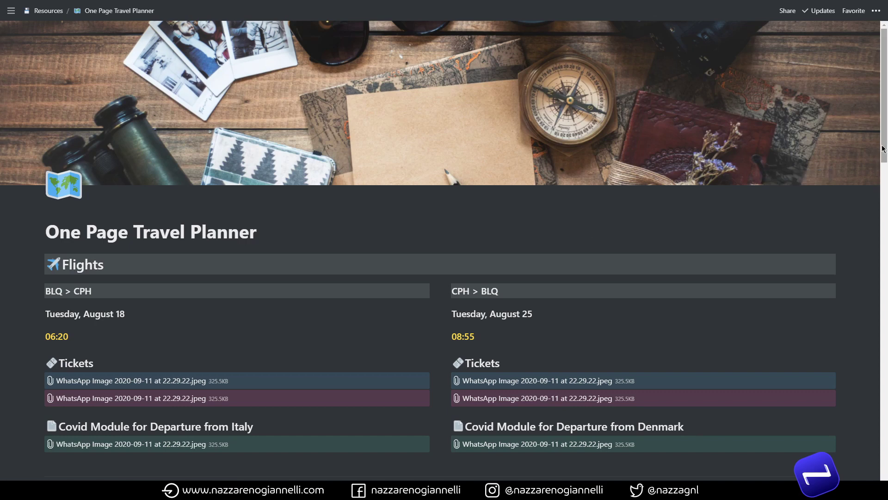
left_click_drag(884, 149, 882, 179)
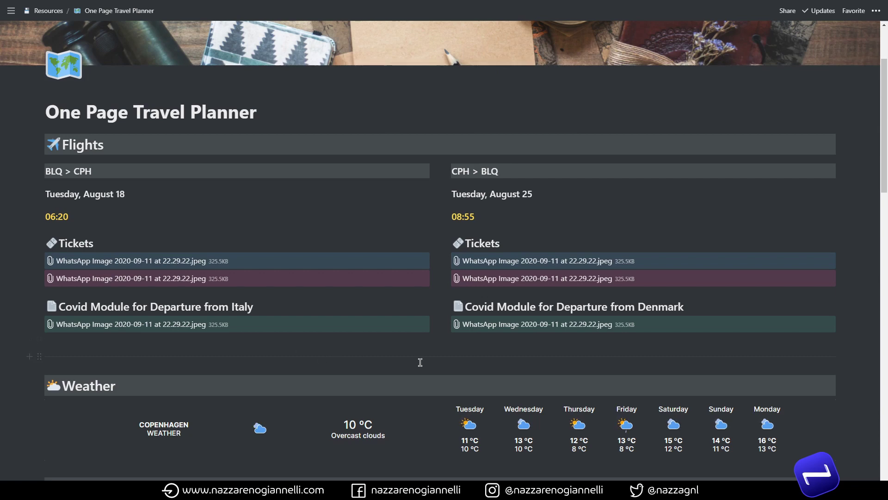
Scroll down to the 10 °C Copenhagen weather forecast and the Map heading.
scroll(421, 363, "down", 3)
scroll(880, 214, "down", 2)
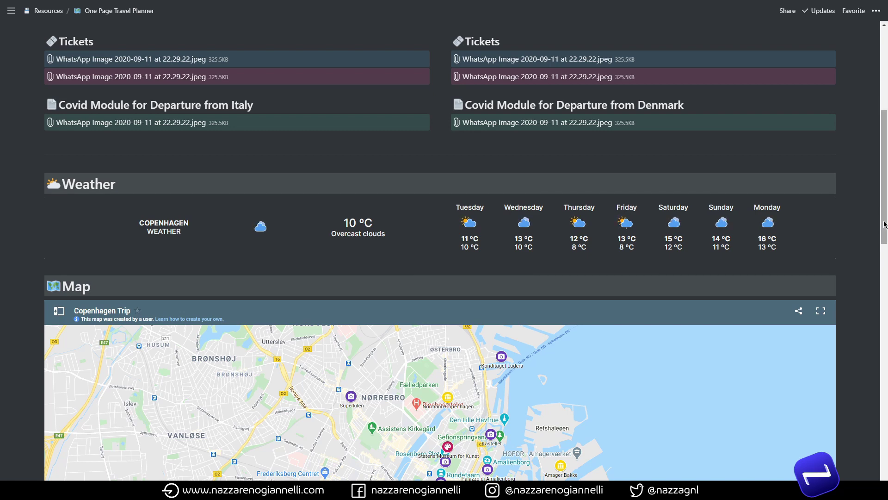
Drag the page scrollbar down to show the full Copenhagen Trip Google My Map.
left_click_drag(886, 224, 886, 276)
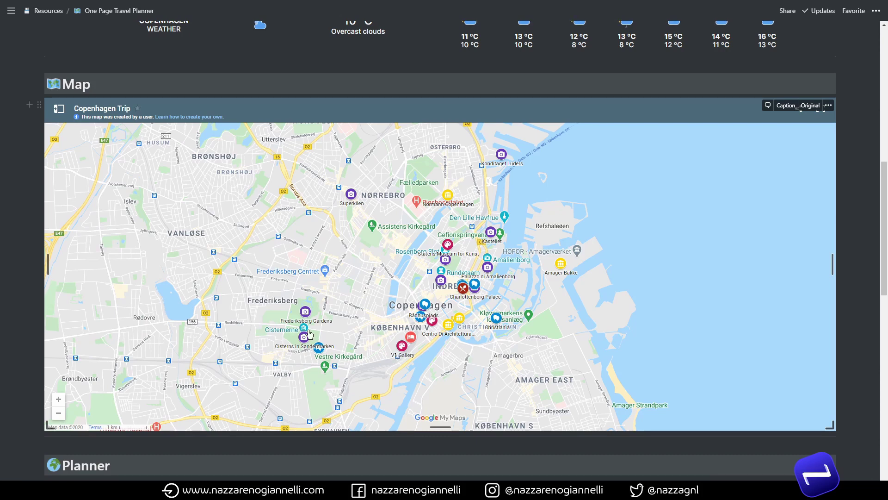
Open the map details of Ripley's Museum, Superkilen, Amager Bakke and DGI-byen.
left_click(424, 305)
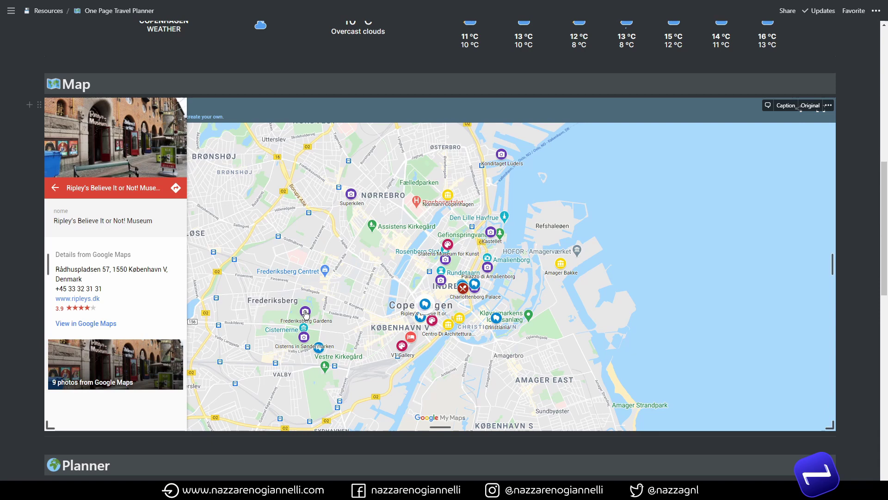
left_click(351, 194)
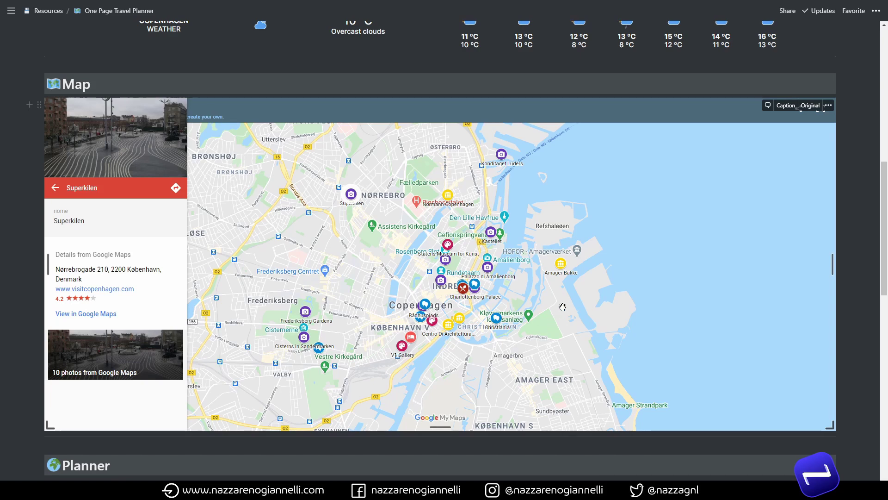
left_click(561, 265)
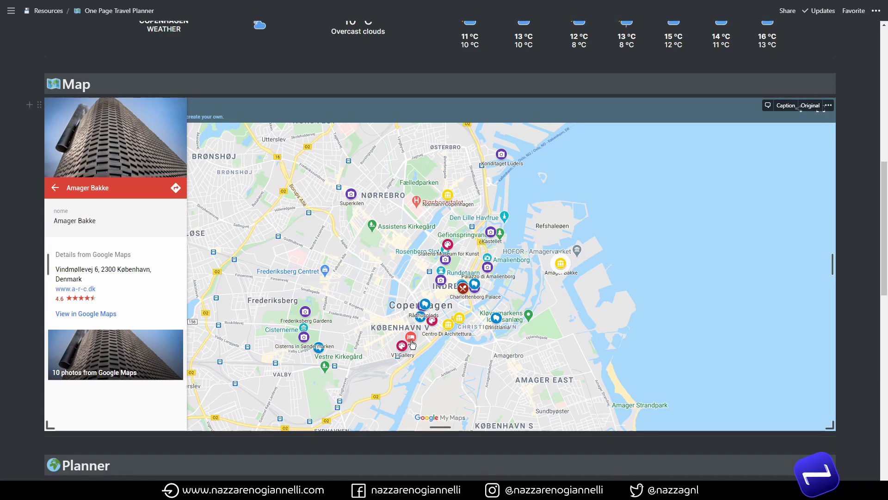
left_click(410, 337)
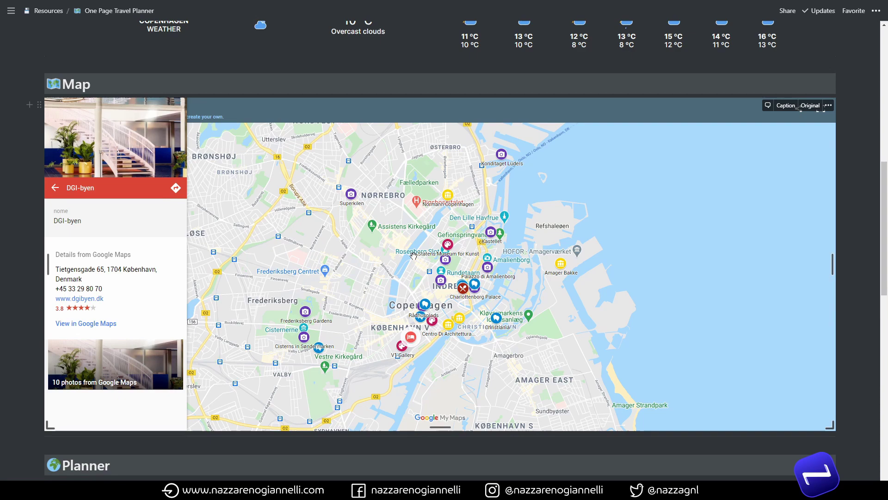
Show details for Rundetårn, Rosenborg Slot, Llama and Centro Di Architettura Danese.
scroll(419, 259, "up", 1)
scroll(407, 271, "up", 1)
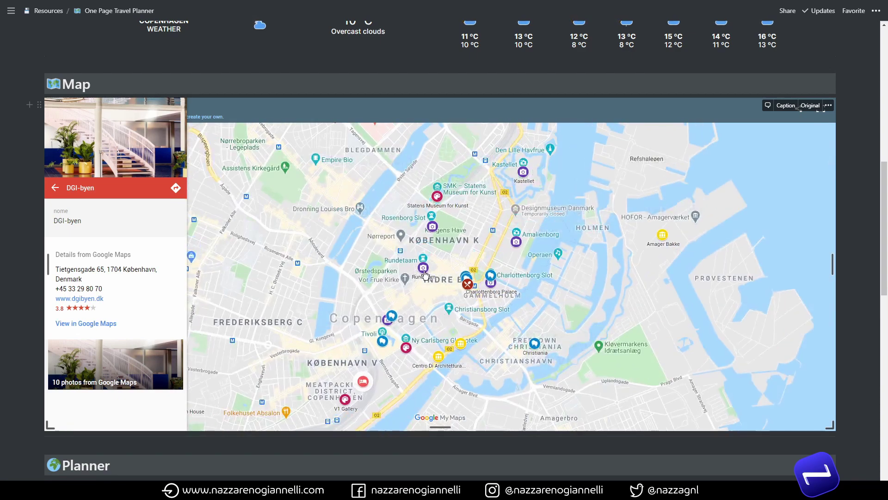
left_click(423, 271)
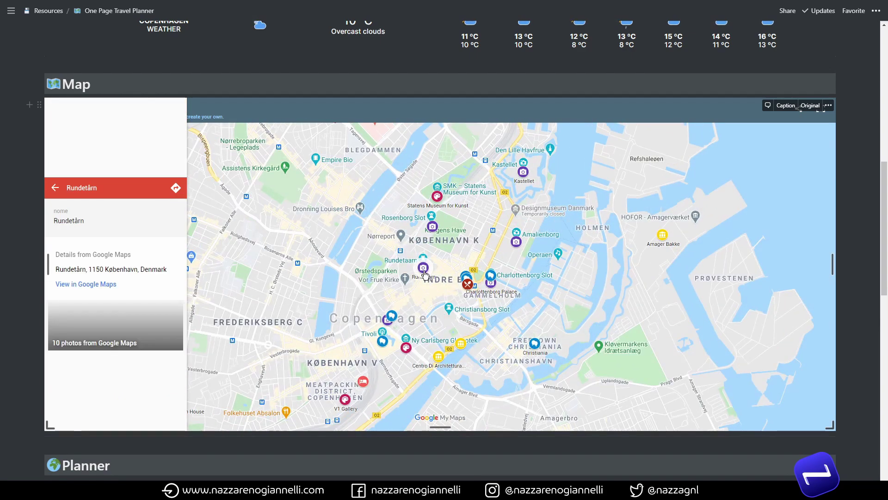
left_click(433, 228)
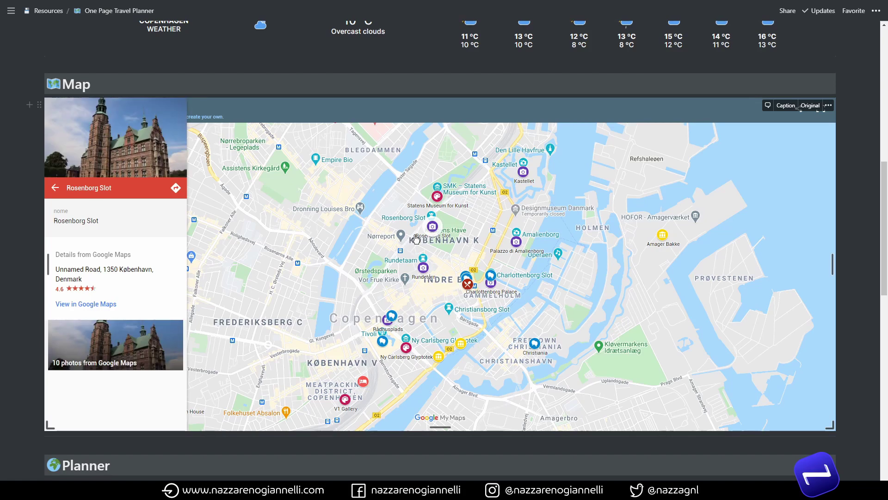
left_click_drag(476, 327, 499, 301)
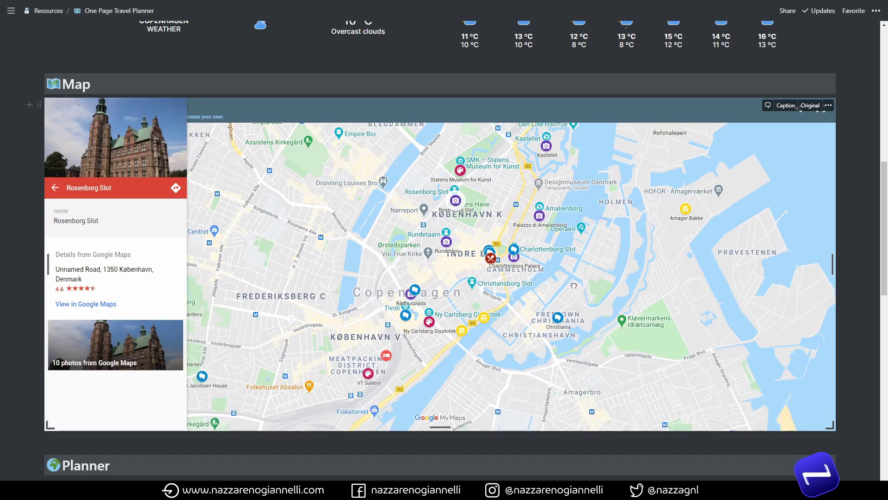
left_click(489, 262)
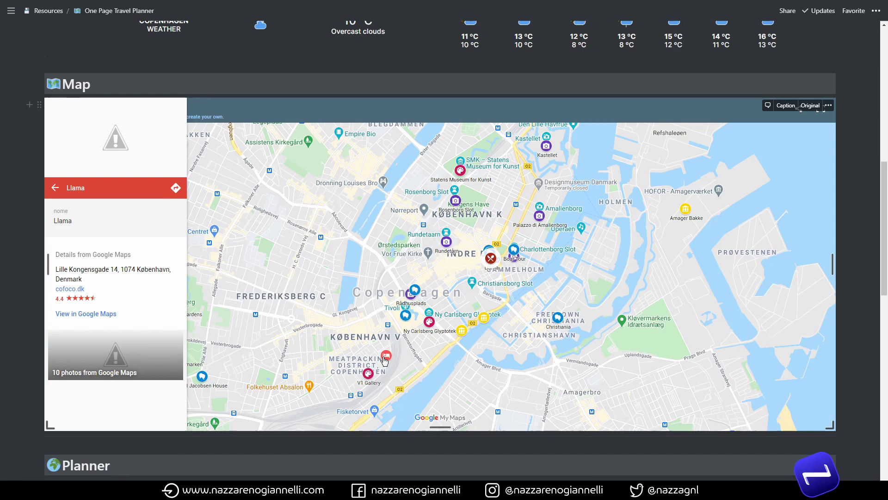
left_click(463, 336)
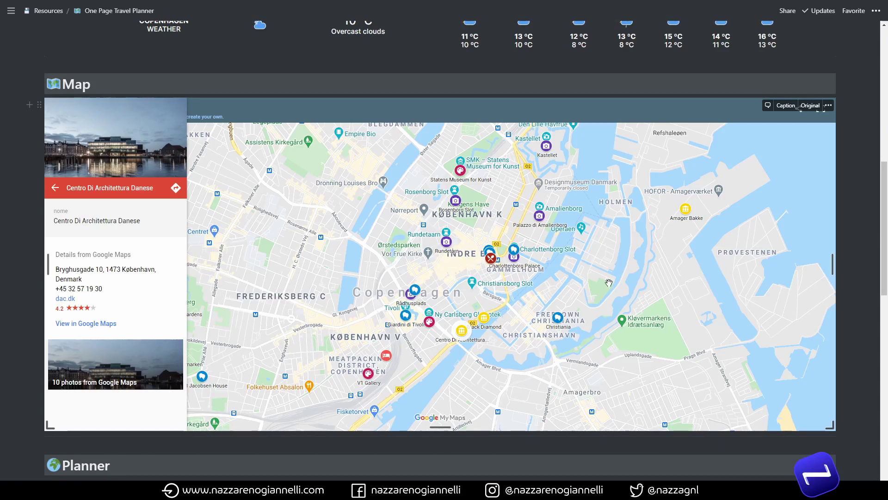
Pan across Nørrebro, Østerbro and Amager, zooming out to greater Copenhagen.
left_click_drag(667, 243, 650, 310)
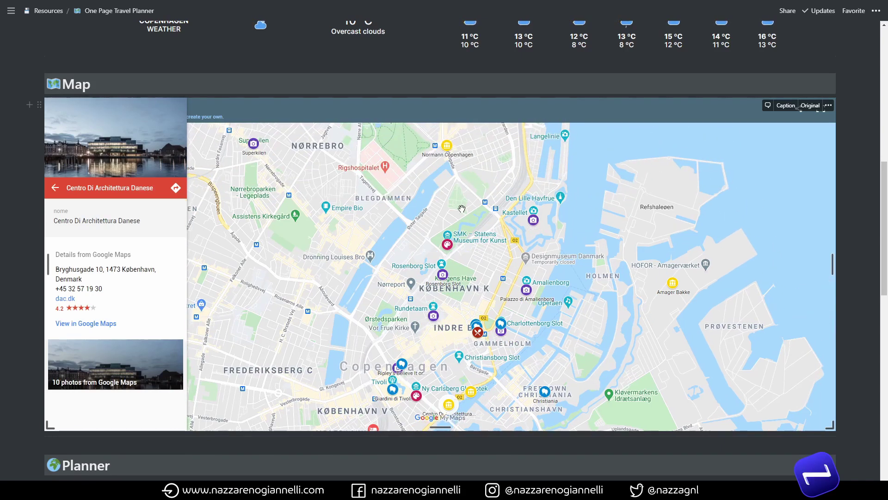
mouse_move(456, 205)
left_mouse_down()
mouse_move(473, 278)
mouse_move(461, 215)
left_mouse_up()
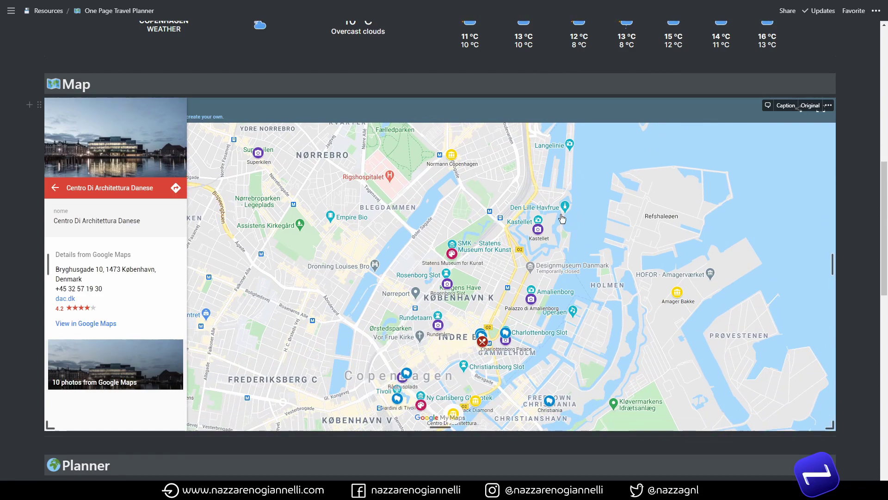
scroll(573, 224, "down", 2)
mouse_move(562, 239)
left_mouse_down()
mouse_move(550, 167)
mouse_move(563, 240)
mouse_move(545, 236)
left_mouse_up()
scroll(563, 240, "down", 1)
Pan the map north toward Helsingør and show Louisiana Museum of Modern Art's details.
left_click_drag(504, 194, 495, 241)
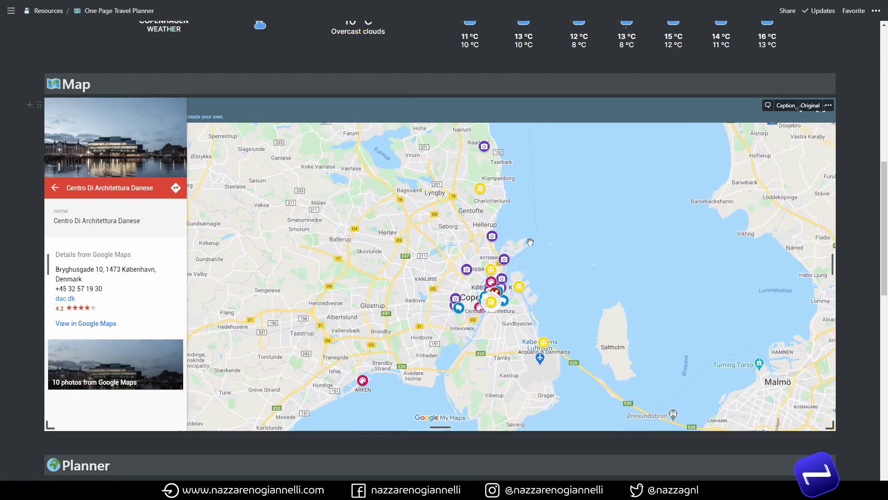
left_click_drag(477, 199, 467, 245)
left_click_drag(463, 162, 452, 244)
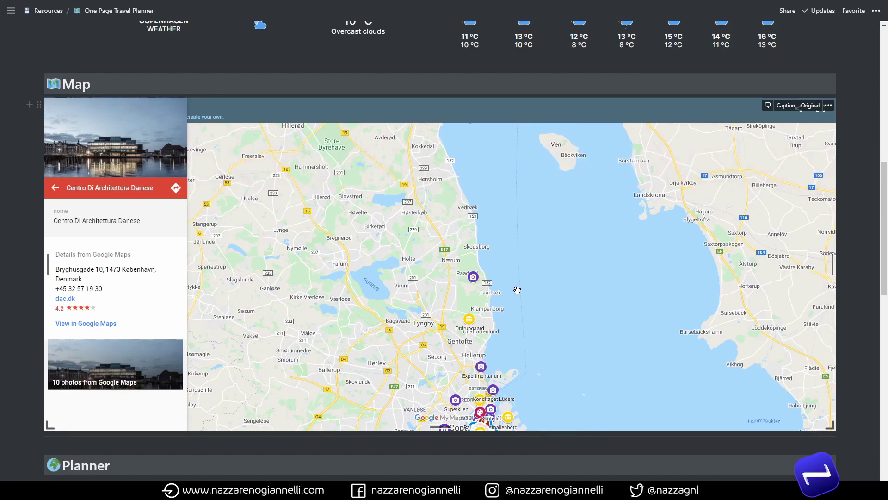
scroll(515, 318, "down", 1)
scroll(519, 318, "down", 1)
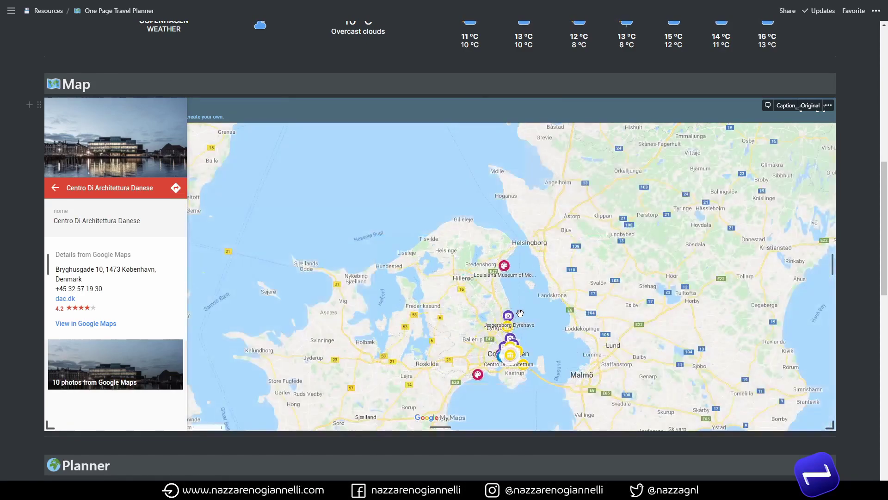
scroll(476, 229, "up", 2)
scroll(474, 228, "up", 1)
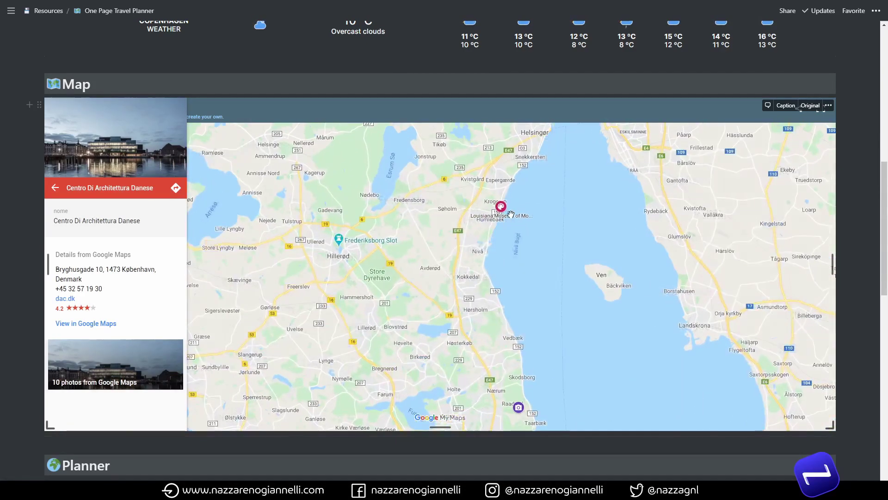
left_click(503, 207)
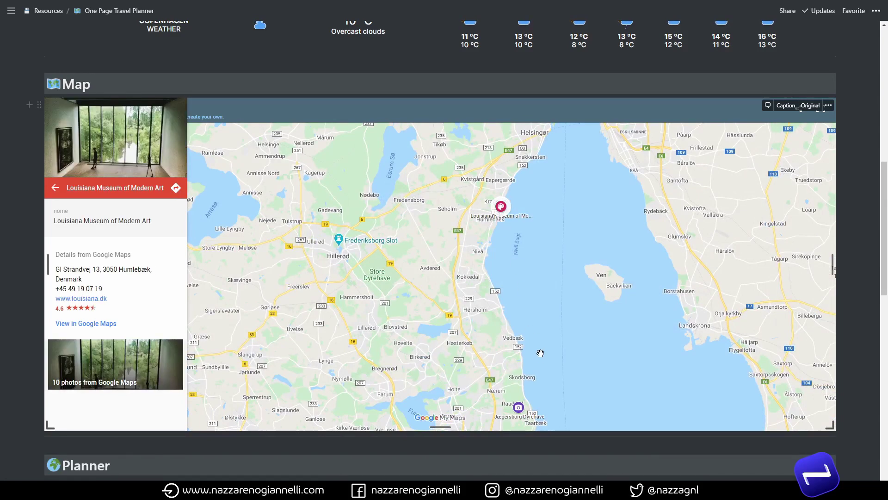
Show Jægersborg Dyrehave's details, recentre on central Copenhagen, then close the details panel.
left_click_drag(540, 353, 519, 191)
left_click(498, 246)
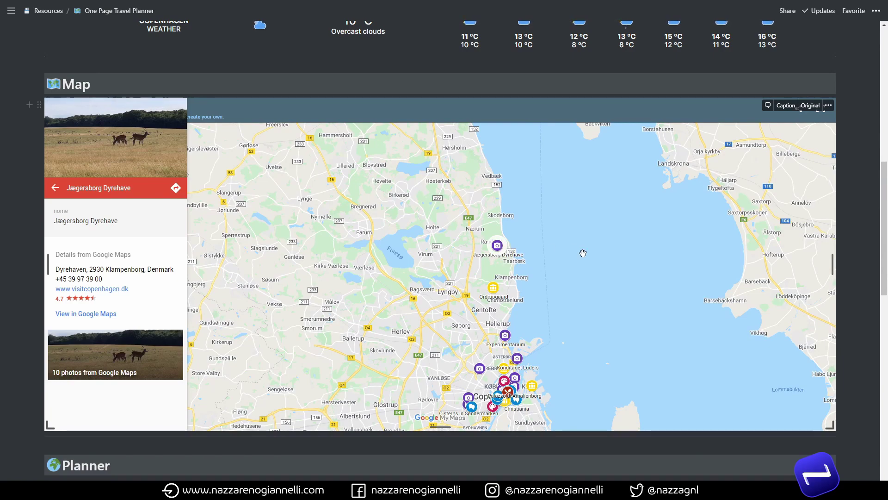
left_click_drag(529, 379, 528, 231)
scroll(513, 245, "up", 3)
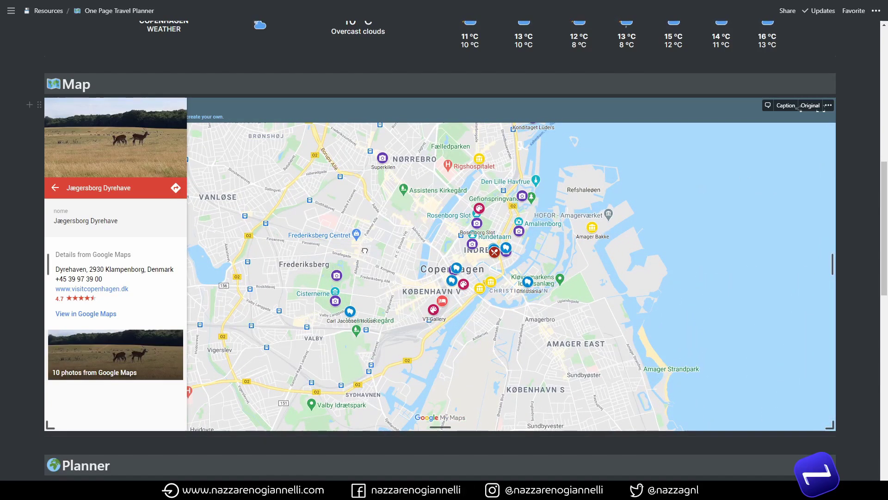
left_click_drag(365, 250, 370, 260)
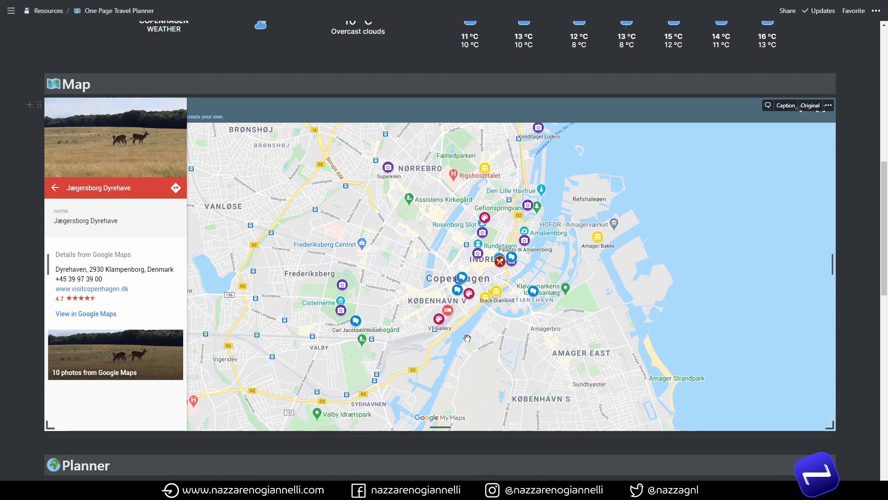
left_click_drag(467, 339, 478, 355)
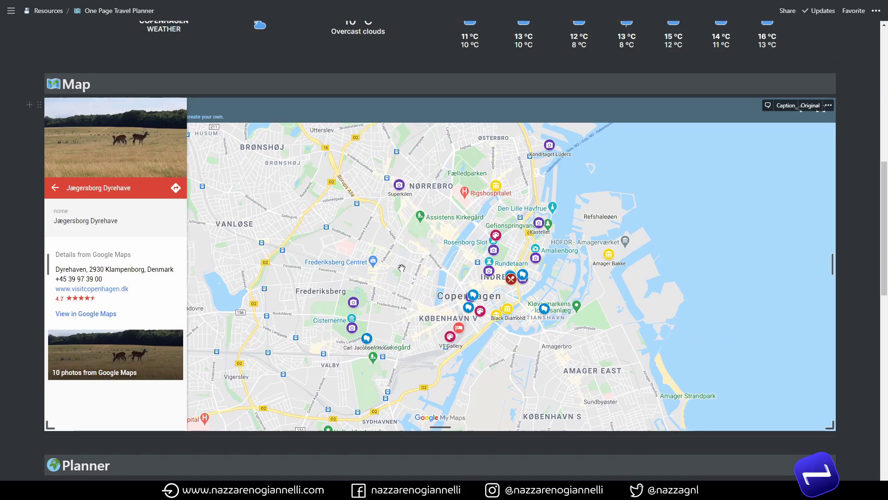
left_click_drag(401, 268, 375, 275)
scroll(396, 299, "up", 1)
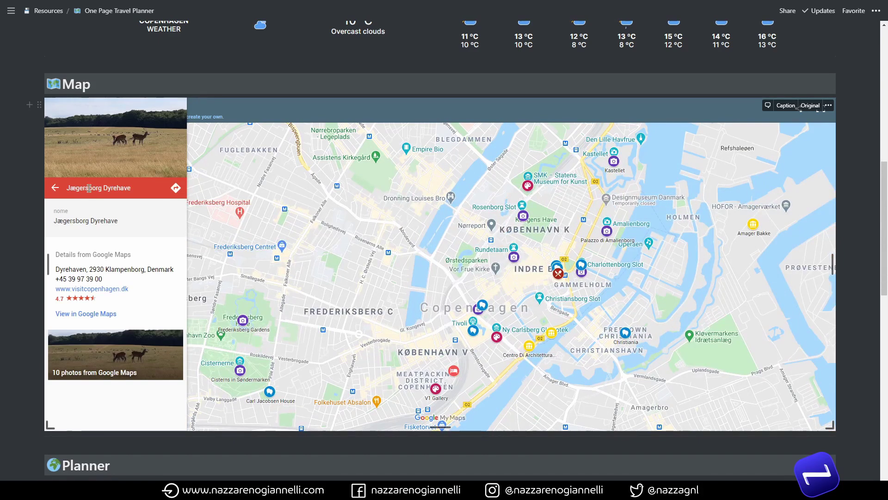
left_click(55, 188)
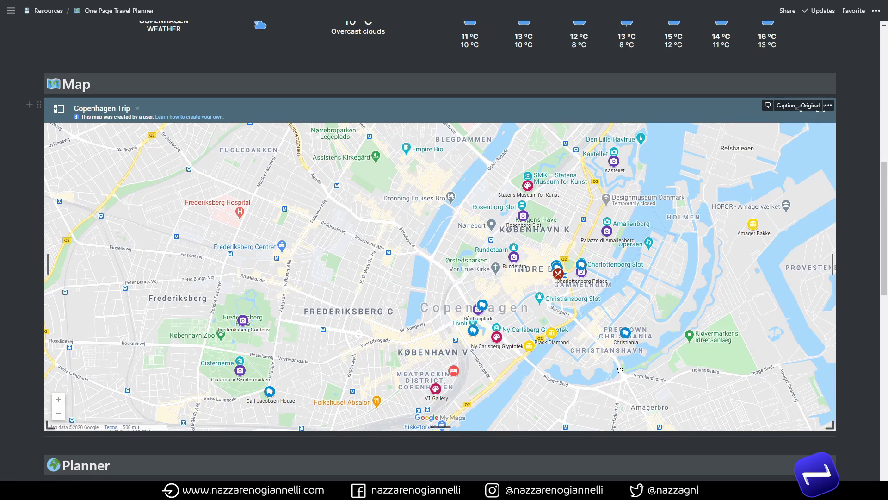
Leave the map's place details and move down to the Planner's Activities gallery.
left_click_drag(619, 370, 614, 372)
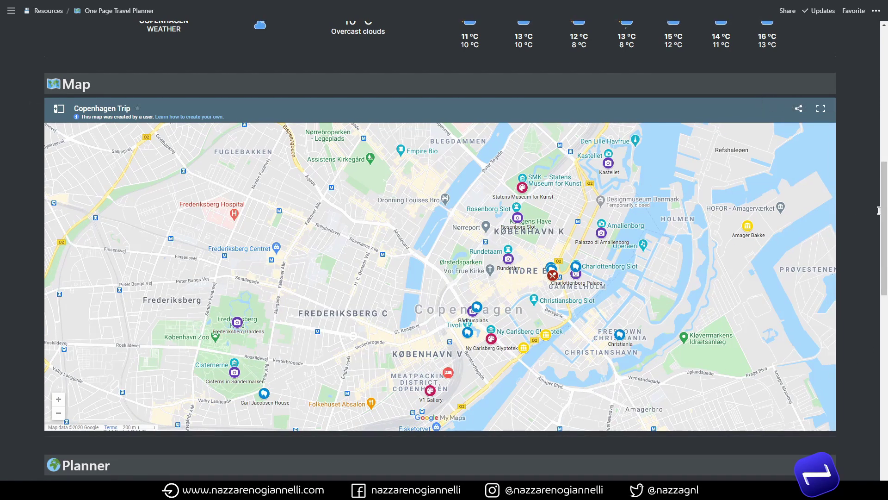
left_click_drag(884, 211, 878, 323)
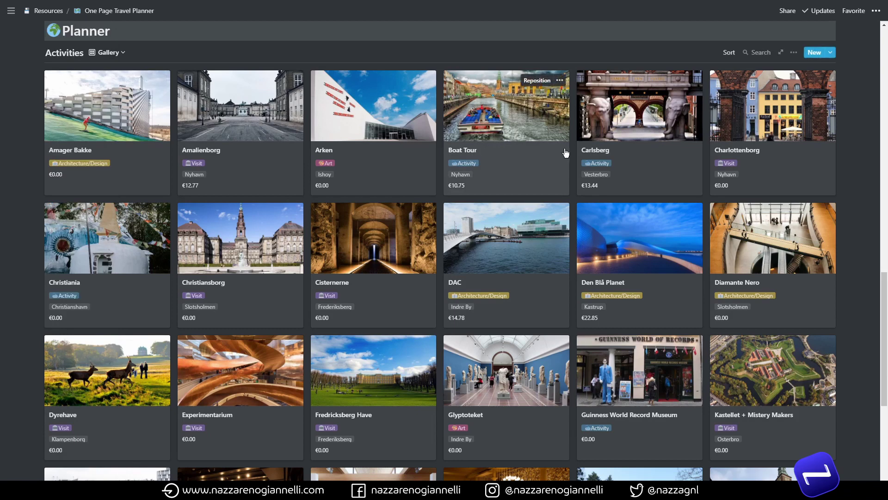
scroll(885, 320, "down", 1)
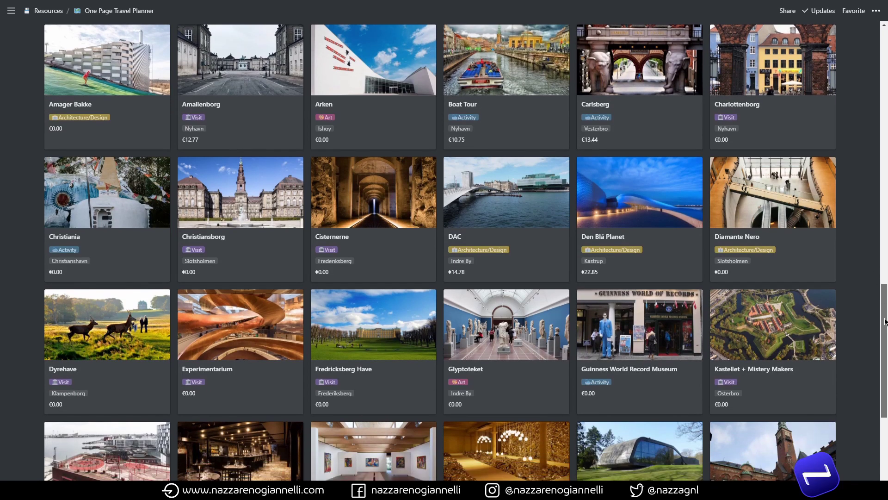
scroll(885, 320, "down", 4)
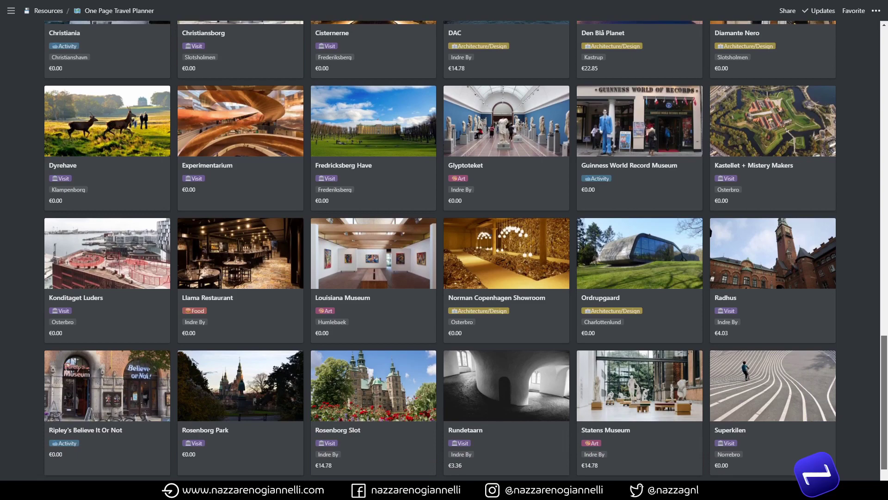
scroll(887, 404, "down", 3)
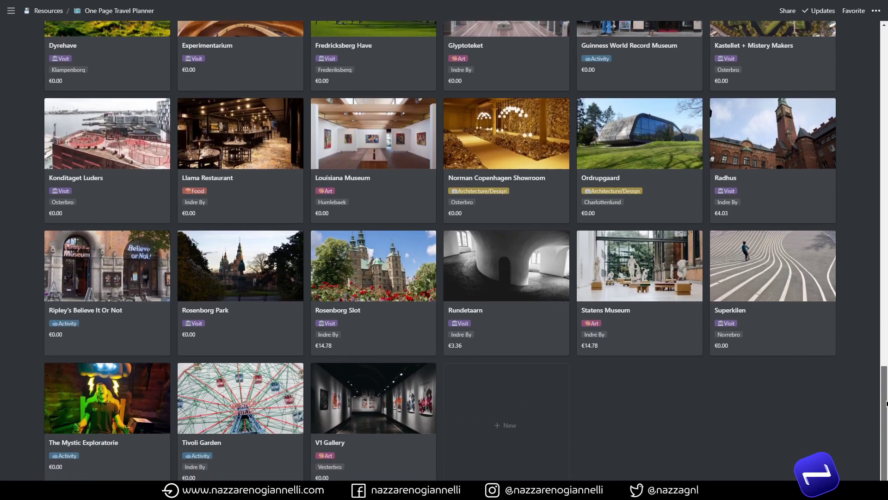
scroll(886, 404, "up", 7)
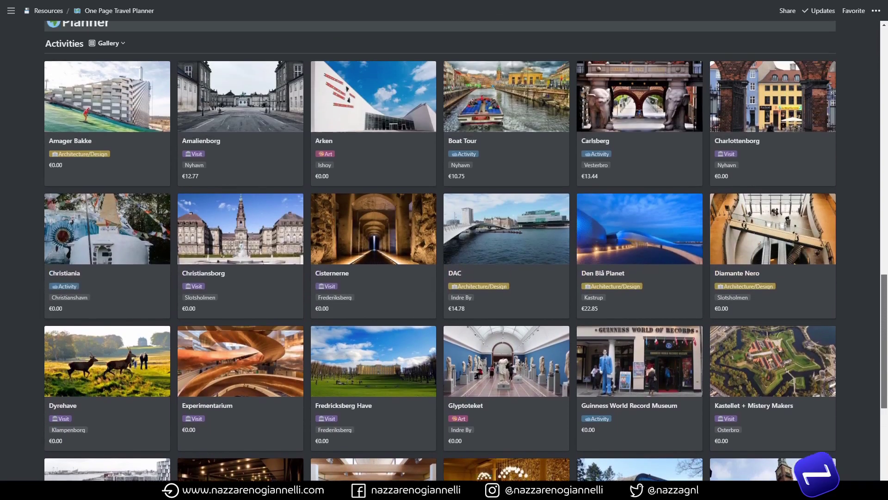
scroll(467, 252, "up", 2)
scroll(466, 251, "down", 2)
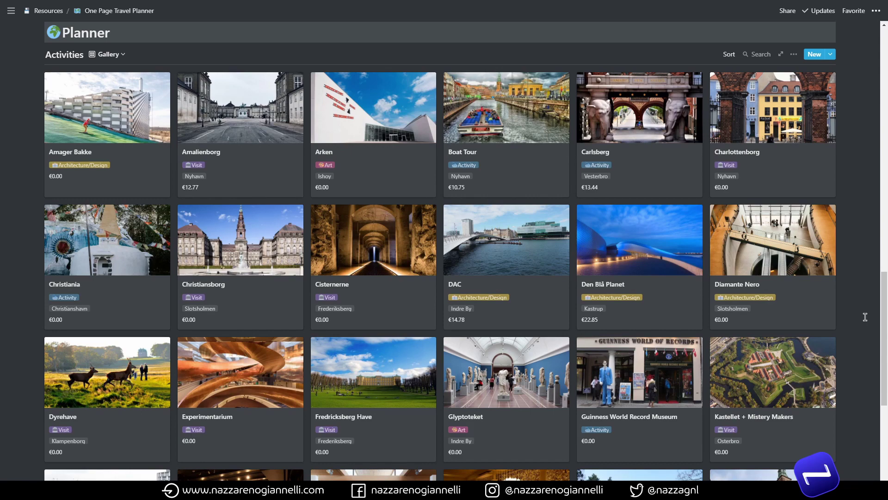
Switch Activities to the Main view table and delete the Done filter.
left_click(98, 55)
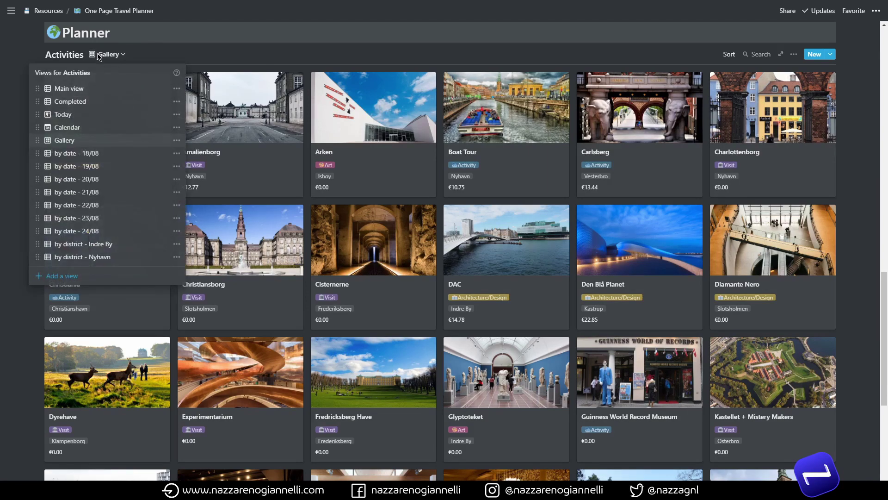
left_click(68, 89)
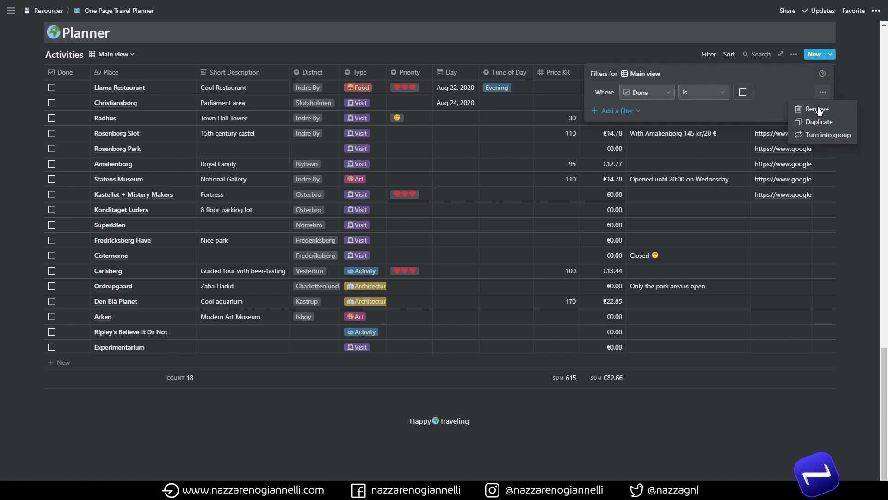
left_click(817, 109)
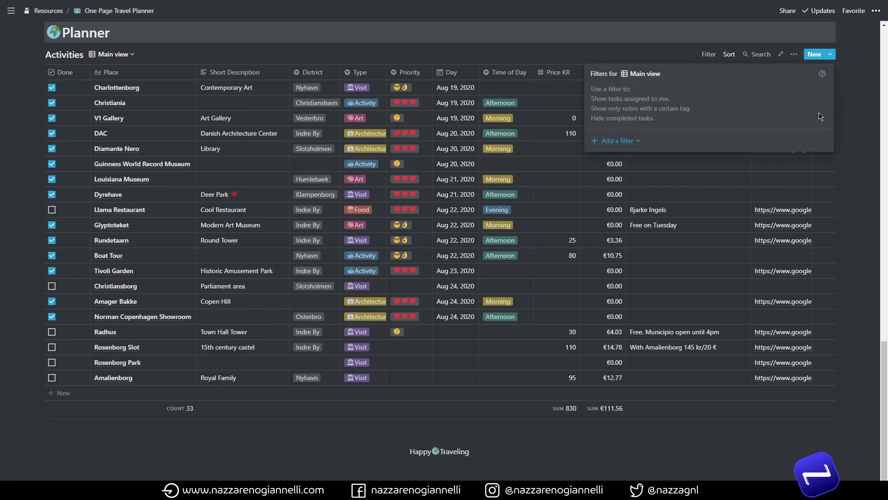
left_click(866, 165)
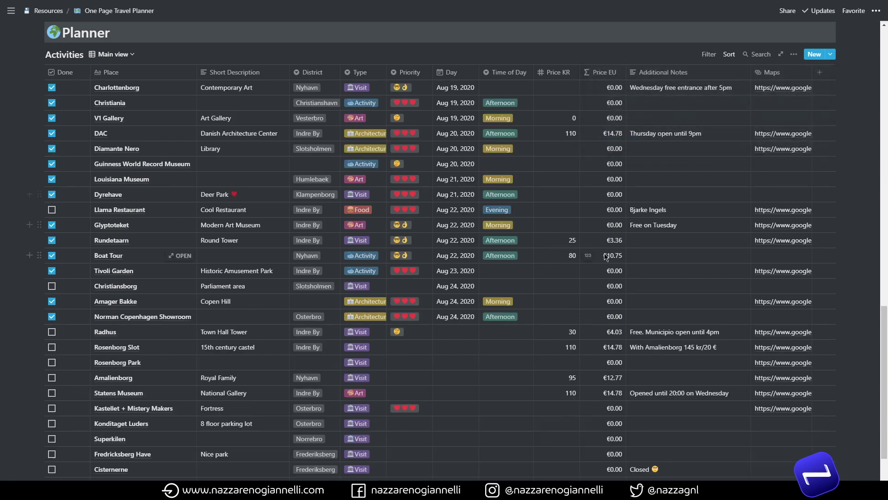
scroll(606, 255, "up", 2)
scroll(606, 256, "down", 2)
scroll(834, 216, "up", 8)
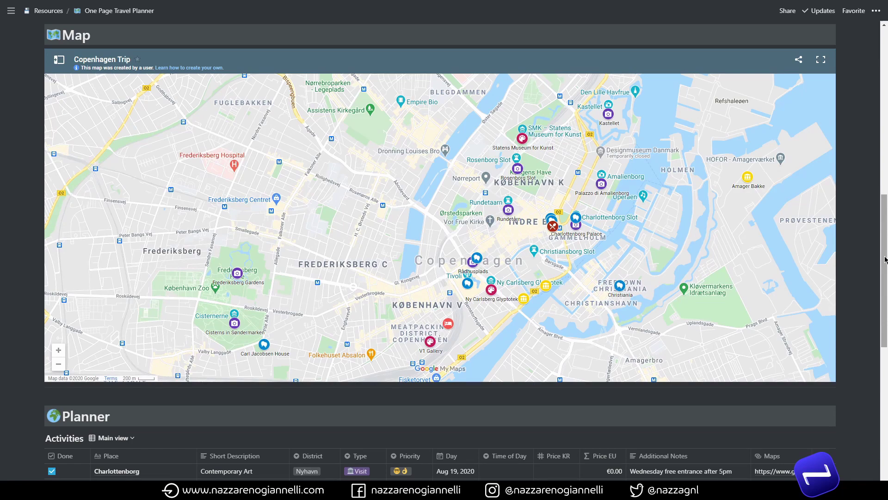
left_click_drag(885, 260, 883, 374)
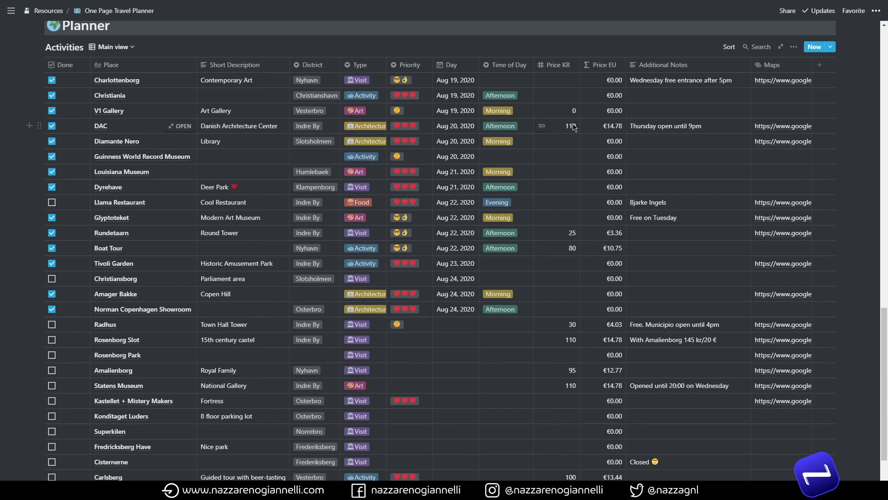
Set the Price EU formula to prop("Price KR") / 7.44 and confirm it.
left_click(613, 82)
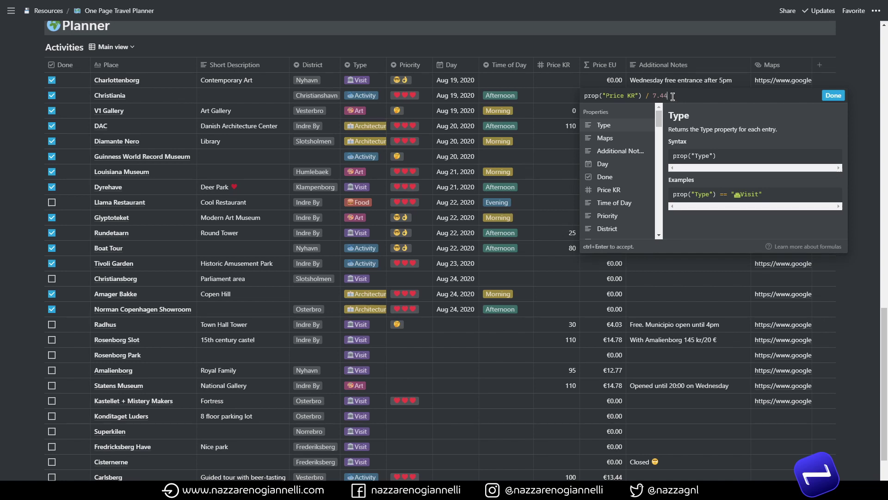
left_click(617, 285)
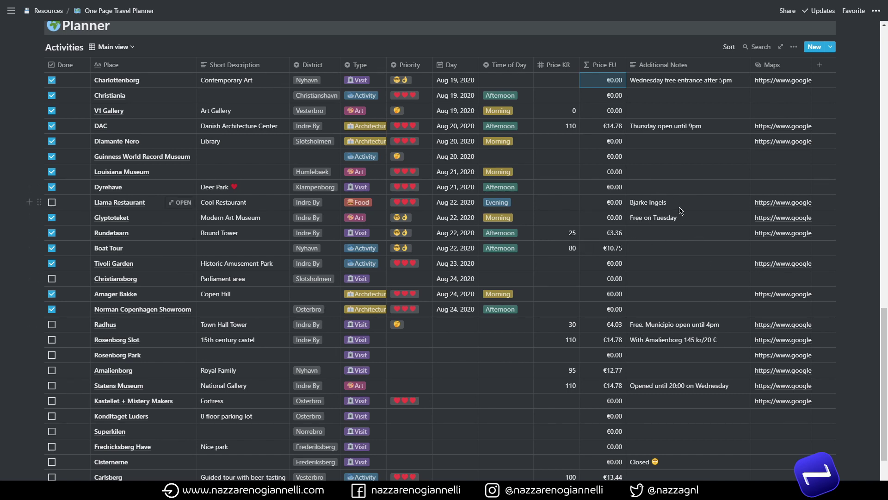
scroll(639, 406, "down", 3)
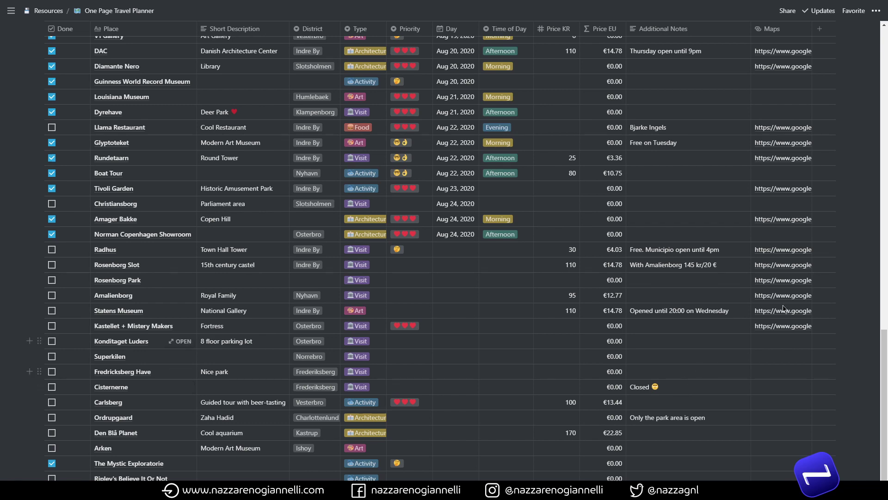
scroll(802, 96, "up", 1)
scroll(802, 97, "up", 1)
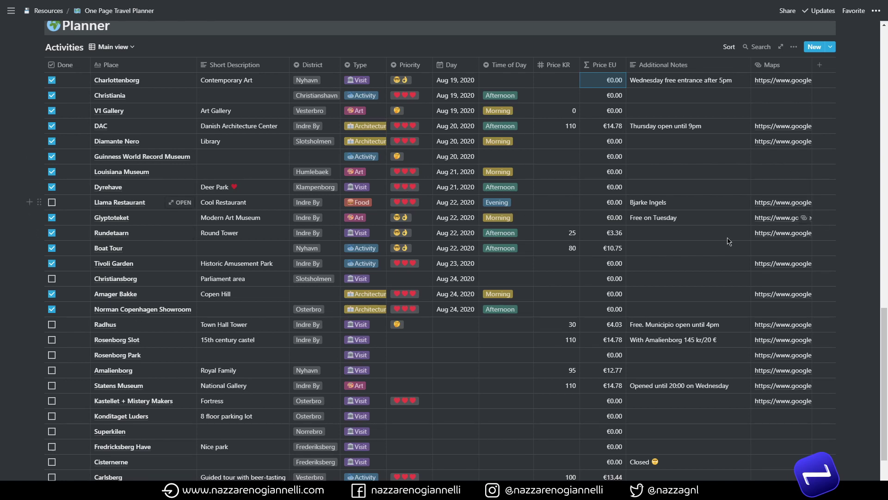
View the Completed activities, then switch Activities to the August 2020 Calendar view.
scroll(144, 262, "up", 3)
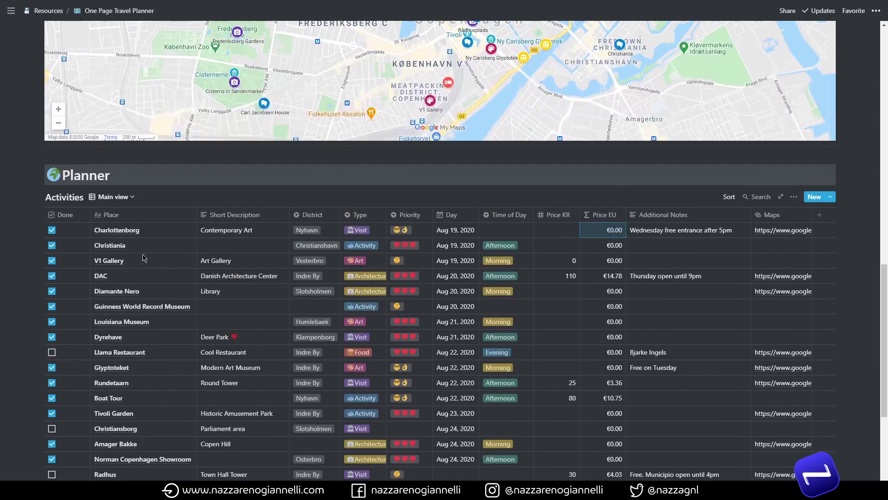
left_click(114, 198)
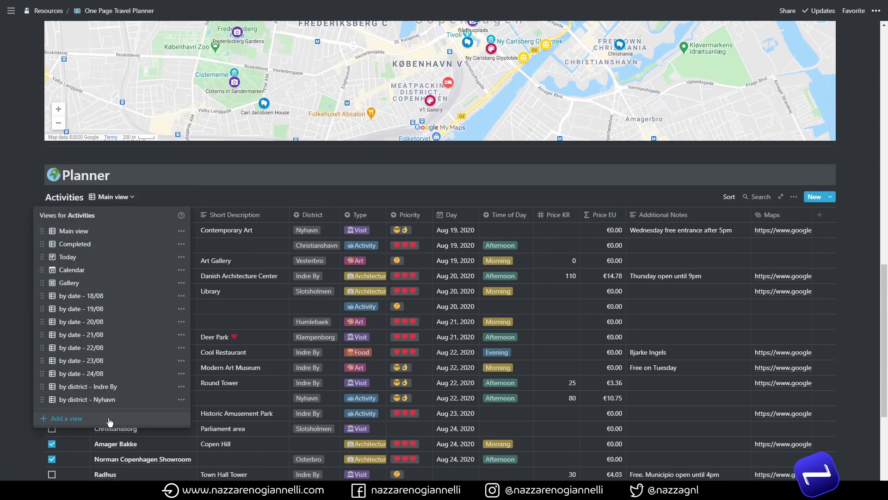
left_click(76, 245)
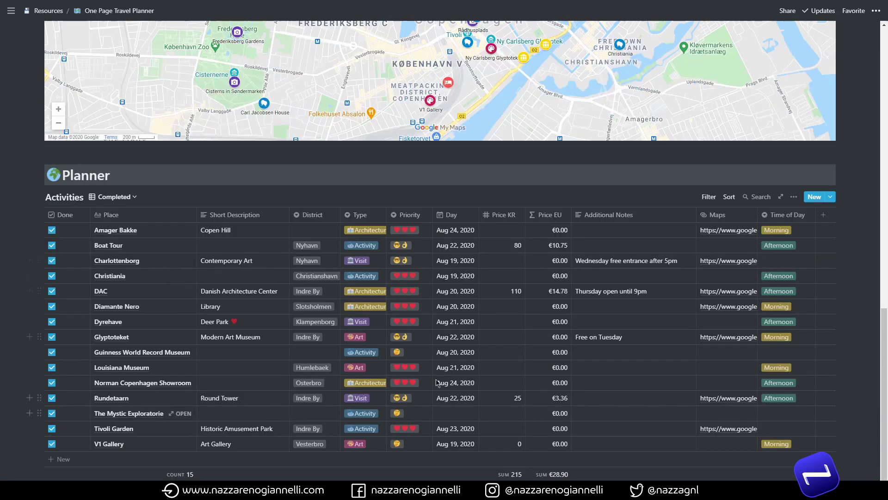
left_click(101, 199)
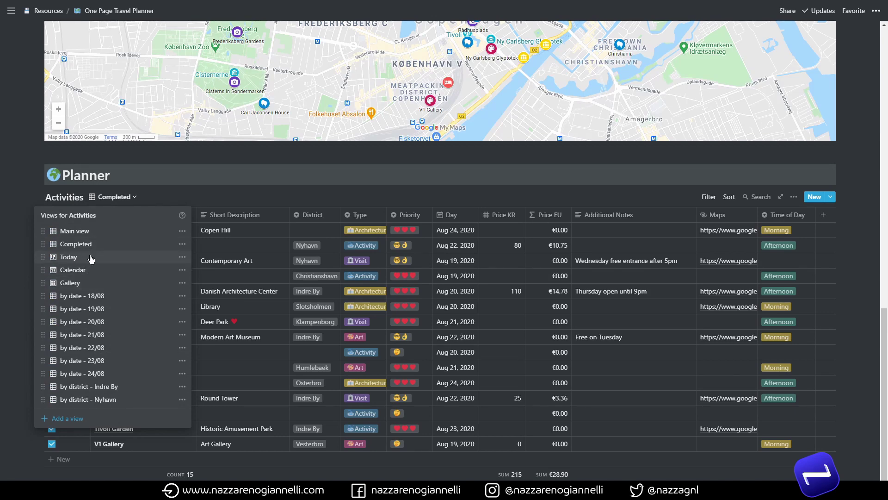
left_click(74, 270)
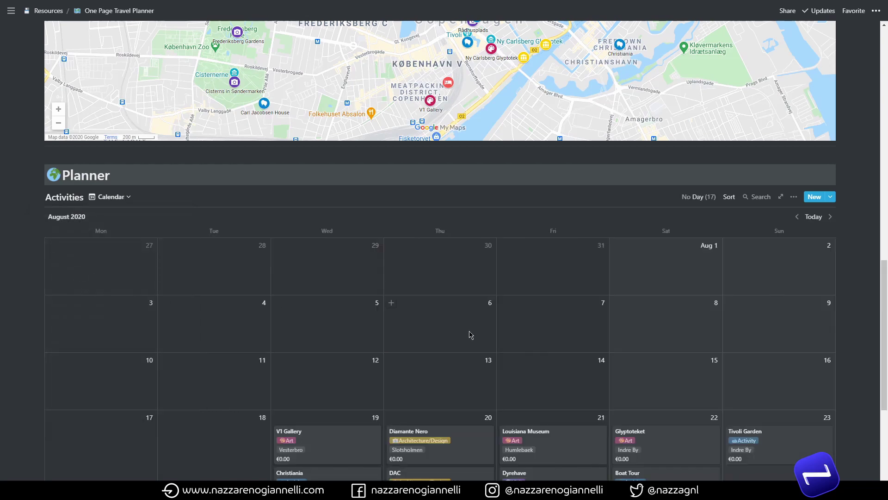
Drag the Guinness World Record Museum card to a different day in the Activities calendar.
scroll(471, 334, "down", 3)
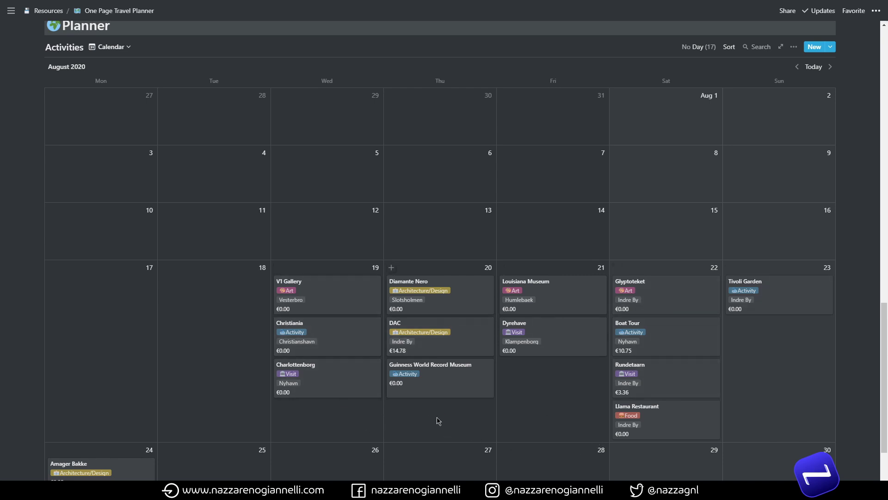
left_click_drag(440, 388, 458, 389)
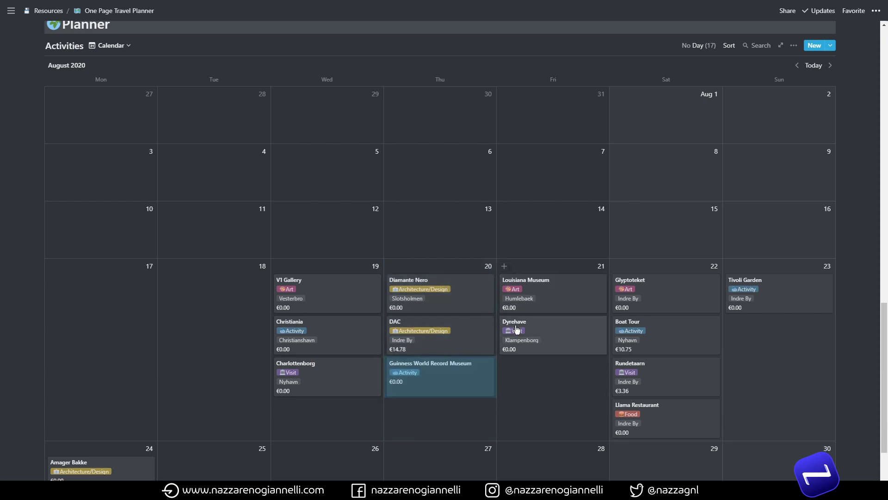
scroll(290, 284, "down", 3)
Scroll back to the top of the calendar and open the Calendar view dropdown.
scroll(747, 291, "down", 3)
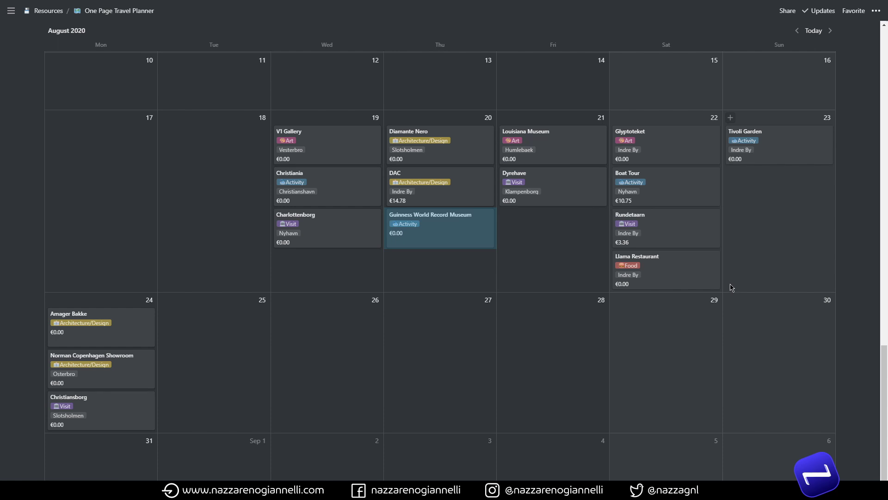
scroll(194, 183, "up", 5)
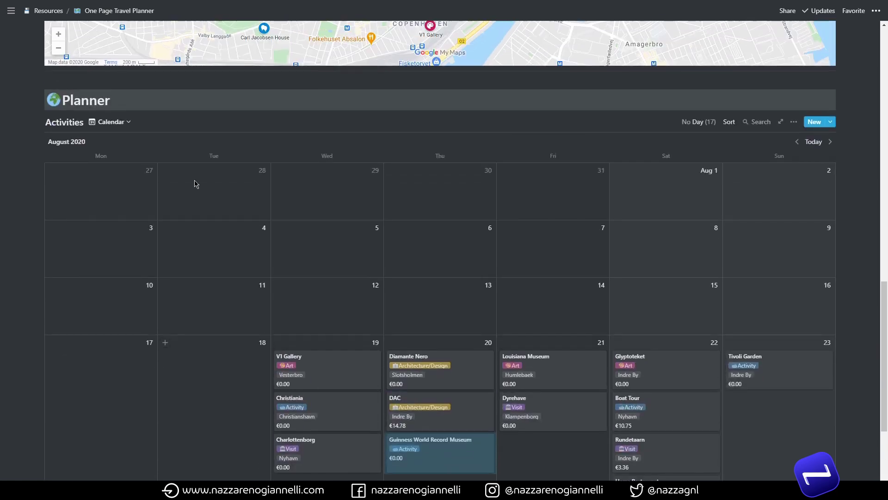
left_click(121, 123)
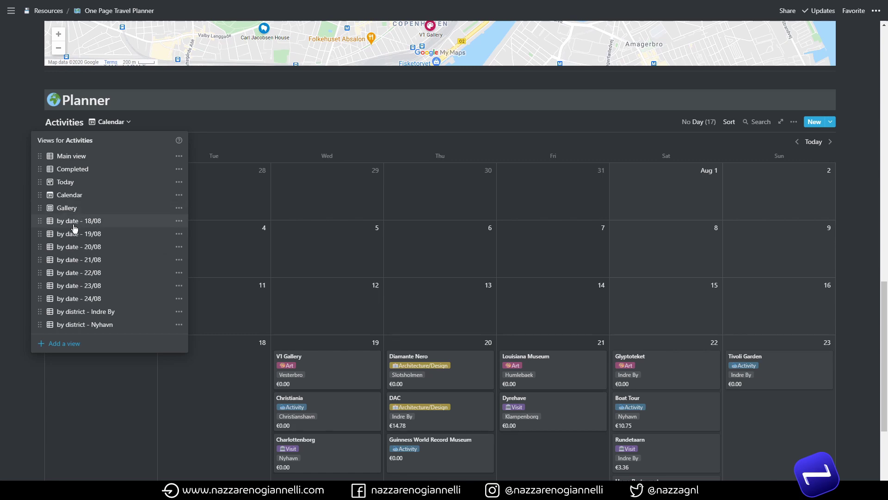
Switch Activities to the 'by date - 22/08' table of four activities totalling 105 KR.
left_click(70, 276)
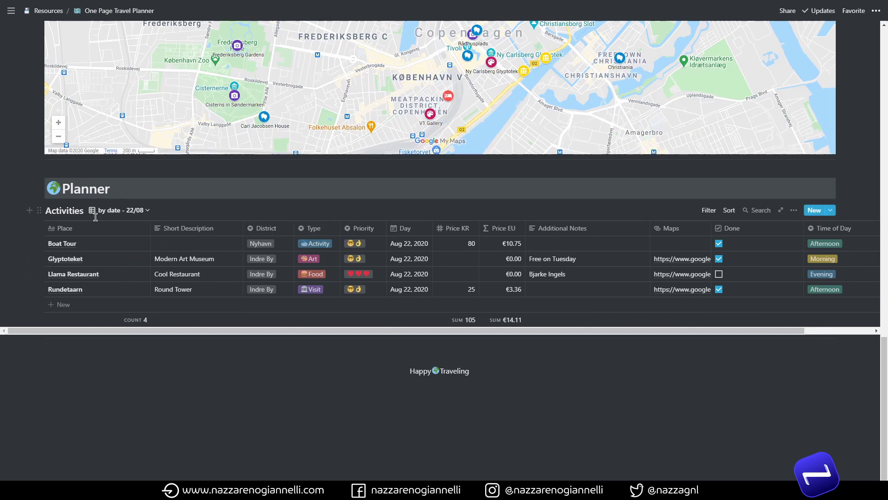
left_click(116, 211)
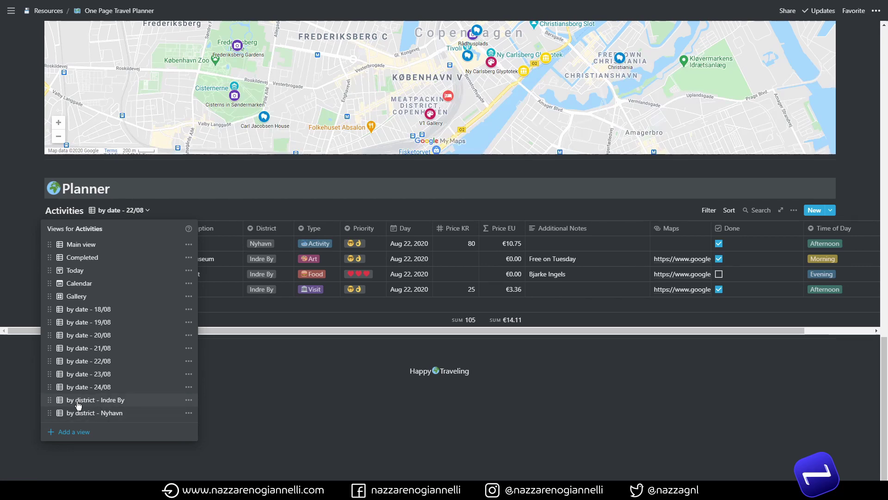
Switch to the 'by district - Indre By' view and pan and zoom the Copenhagen map onto Indre By.
left_click(111, 405)
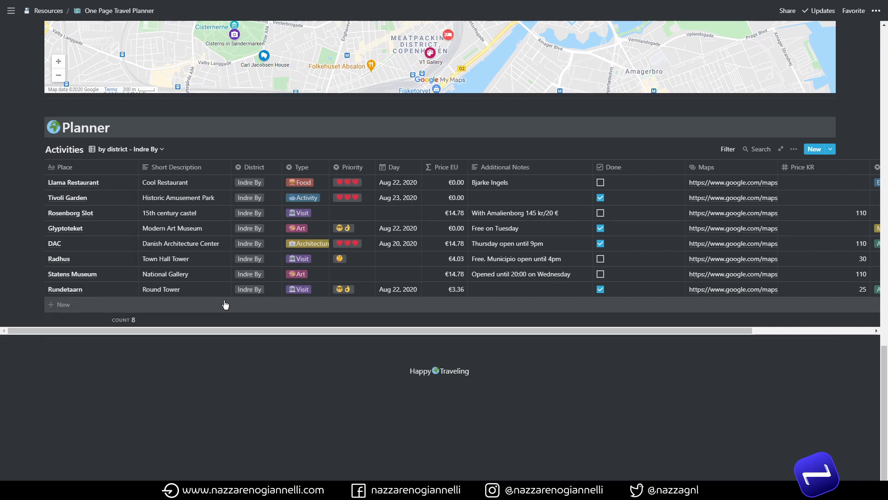
scroll(419, 410, "up", 4)
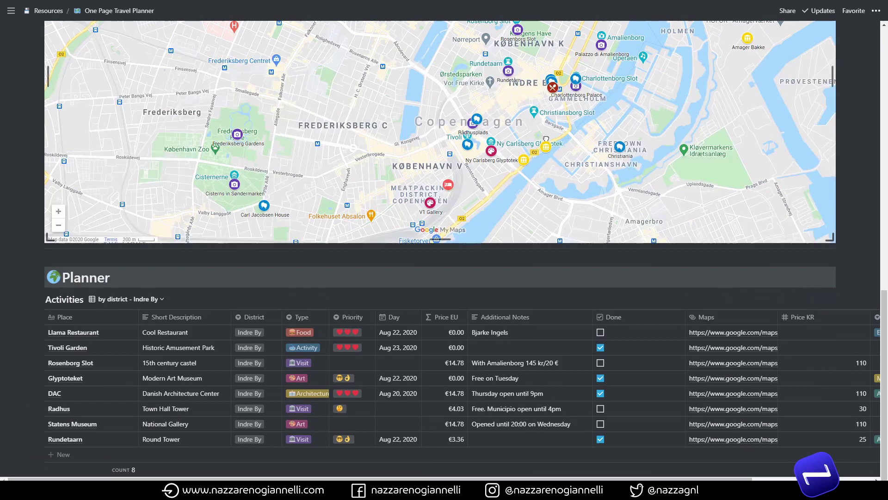
left_click_drag(546, 138, 470, 193)
scroll(467, 175, "up", 1)
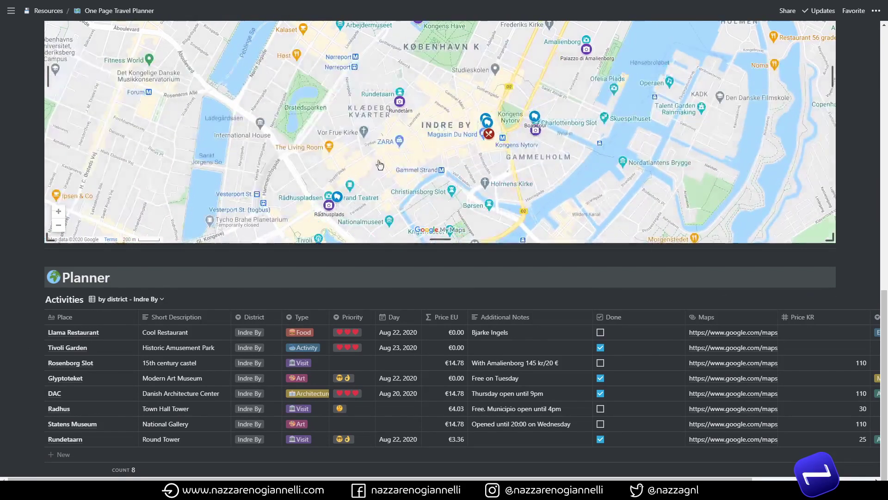
left_click_drag(463, 163, 455, 172)
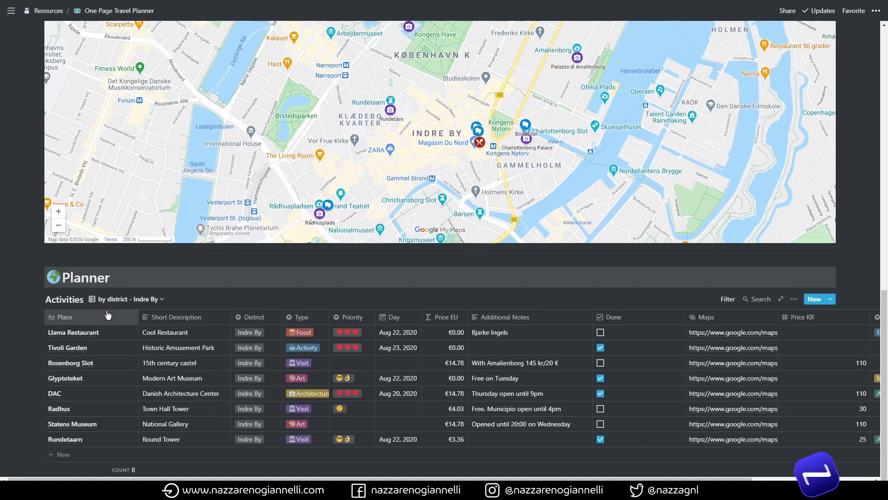
In the Today board view, check its date filter and move the Rundetaarn card out of Afternoon.
left_click(146, 300)
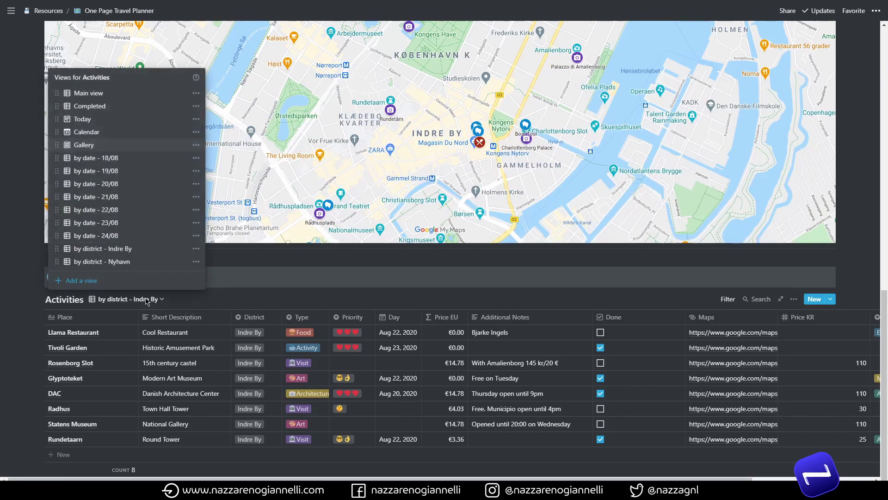
left_click(105, 123)
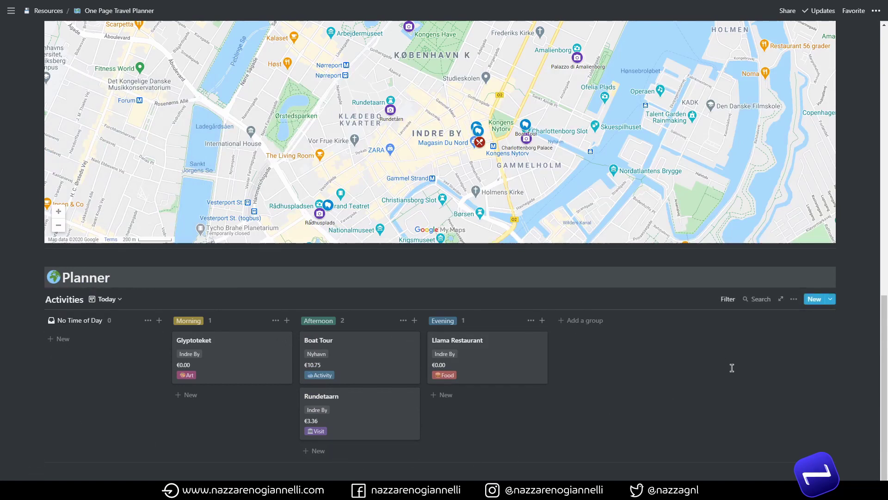
left_click(727, 300)
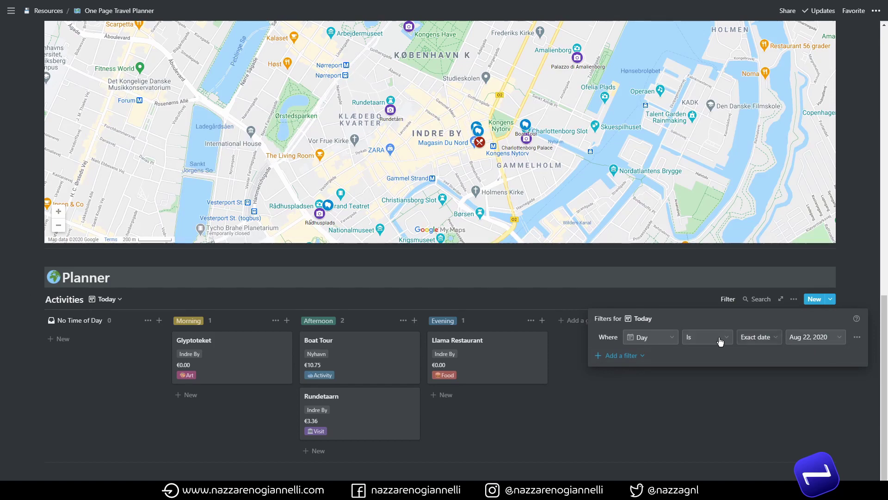
left_click(470, 307)
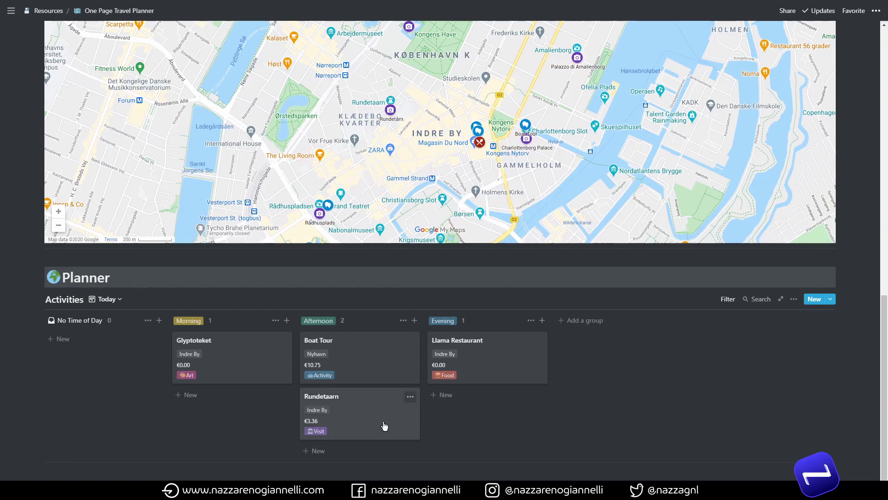
left_click_drag(370, 418, 560, 406)
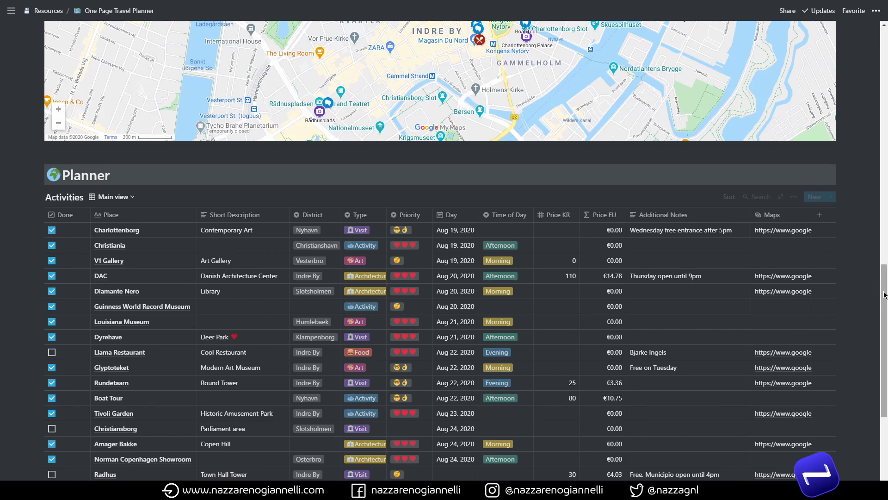
Scroll to the end of the Activities table, then back up to the page title and Flights.
left_click_drag(885, 295, 876, 392)
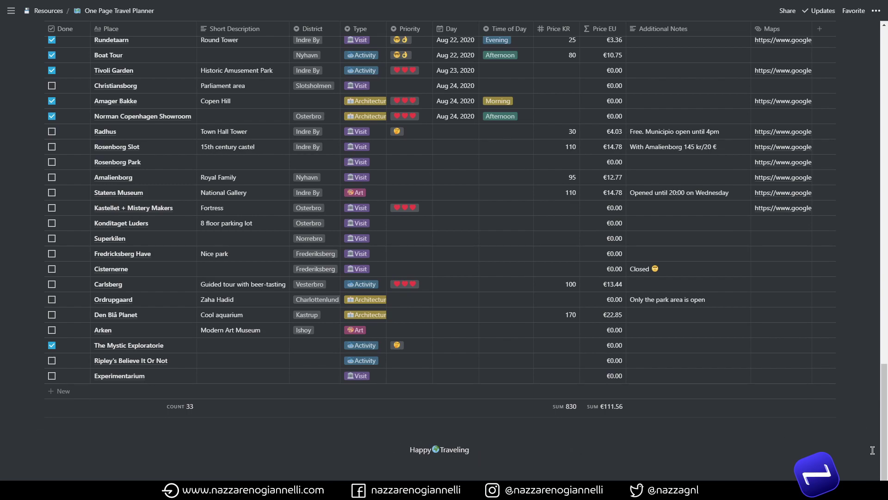
left_click_drag(885, 462, 885, 117)
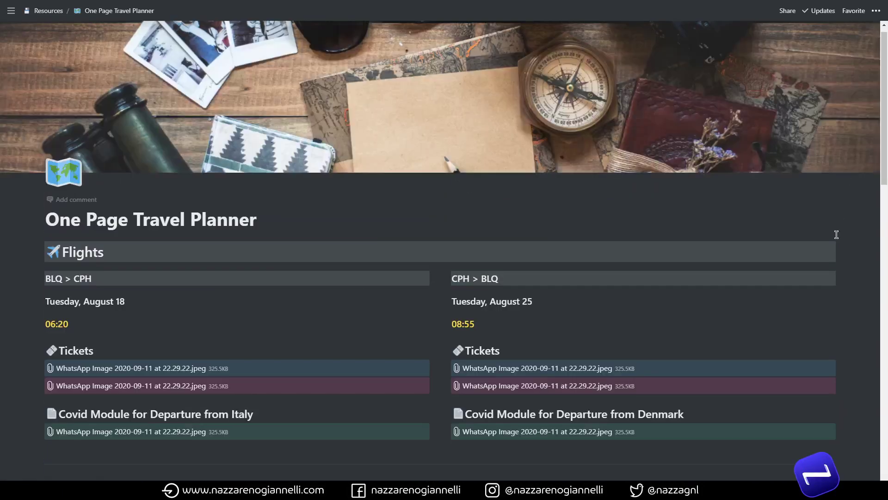